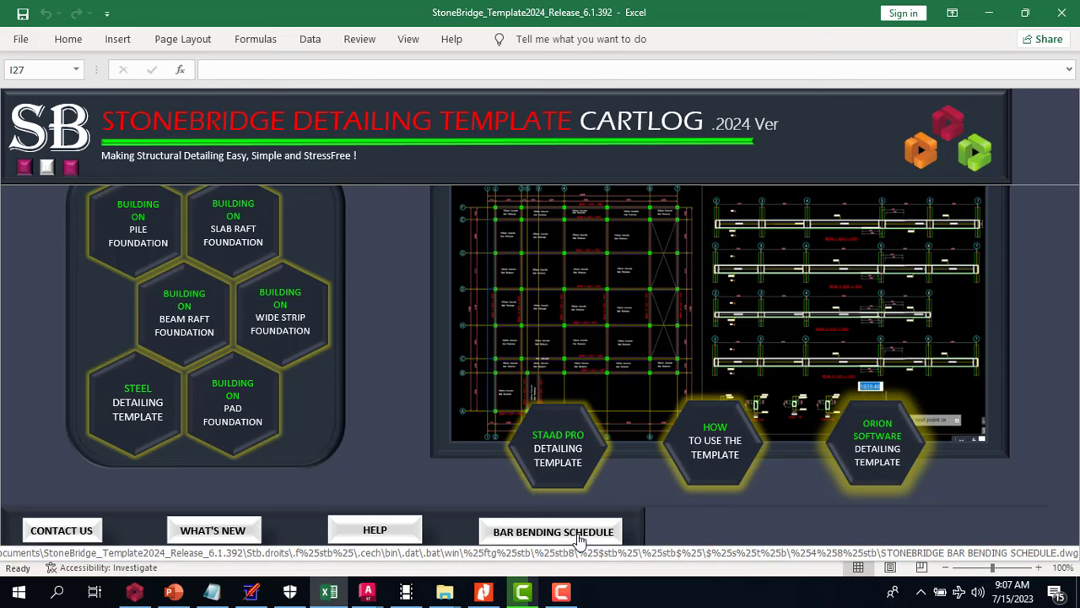
- Open the bar bending schedule drawing in AutoCAD from the Stonebridge template catalogue
left_click(579, 537)
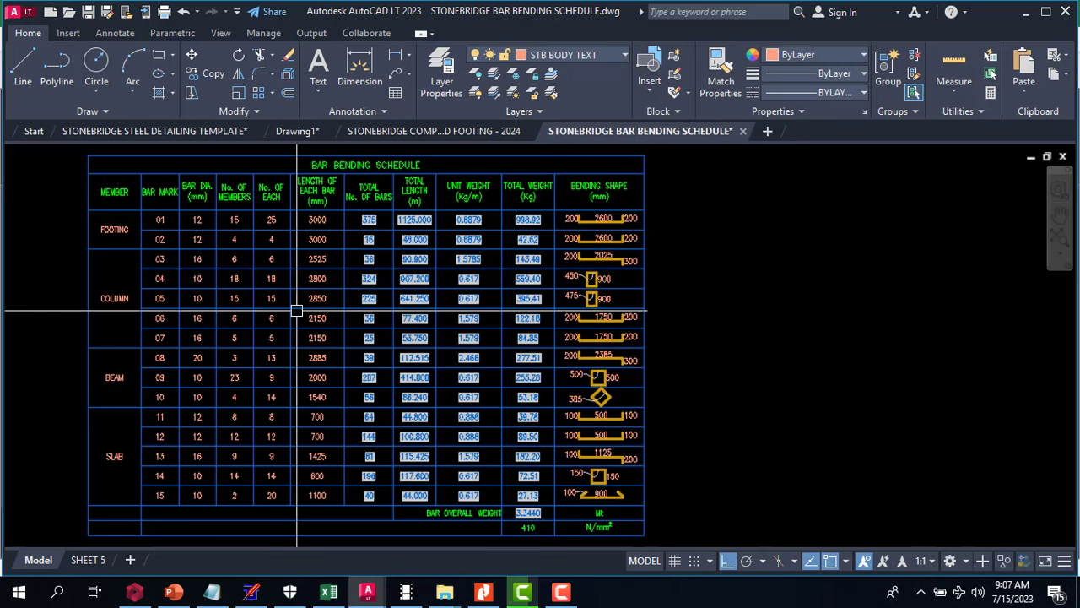
scroll(285, 233, "up", 3)
scroll(379, 230, "up", 2)
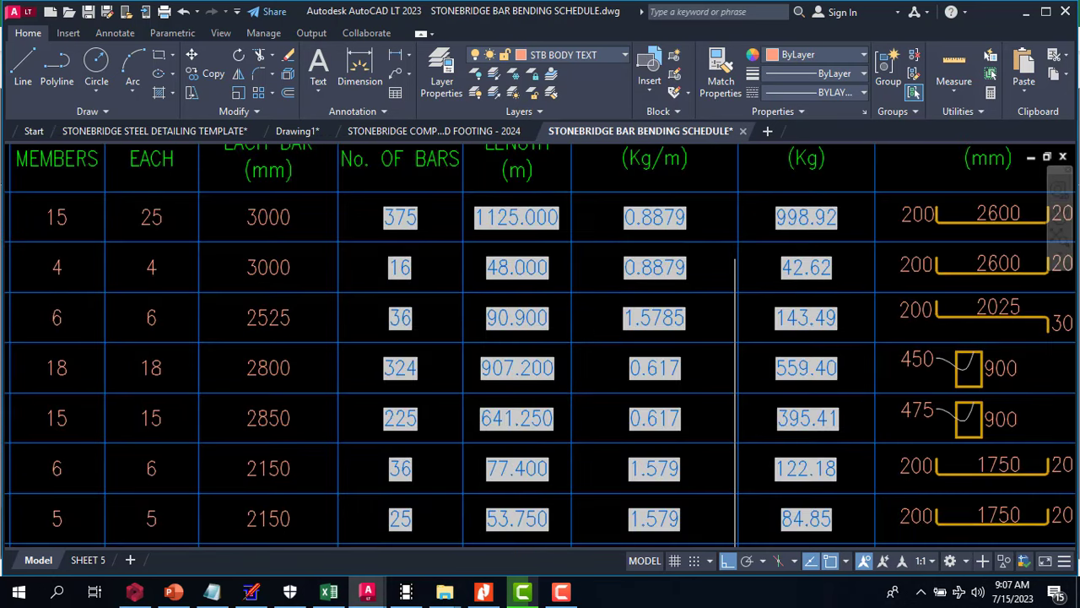
scroll(717, 217, "down", 5)
scroll(719, 245, "up", 2)
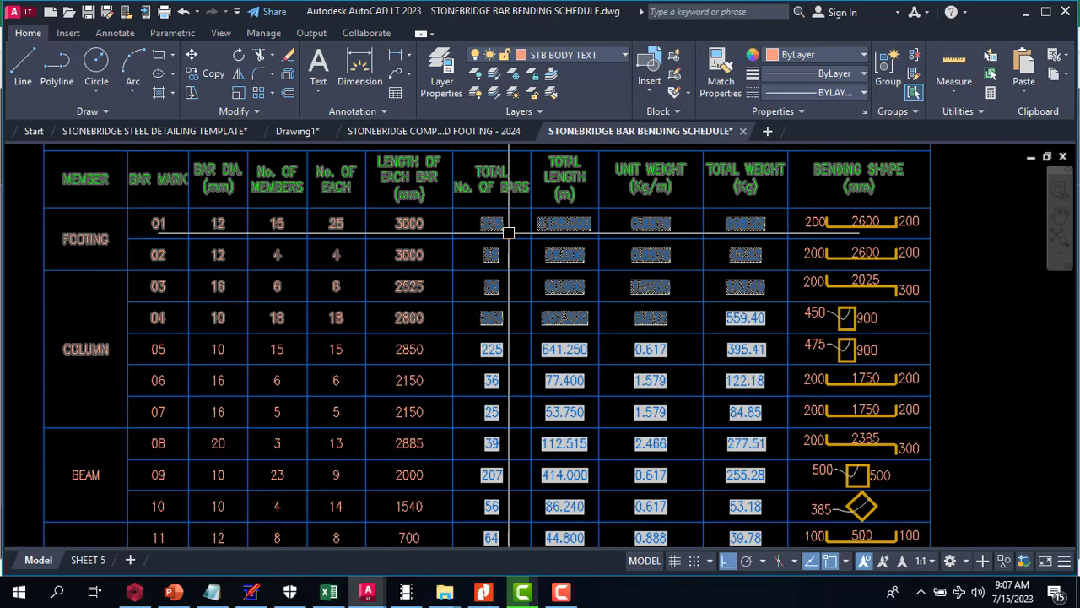
scroll(469, 203, "up", 2)
double_click(547, 282)
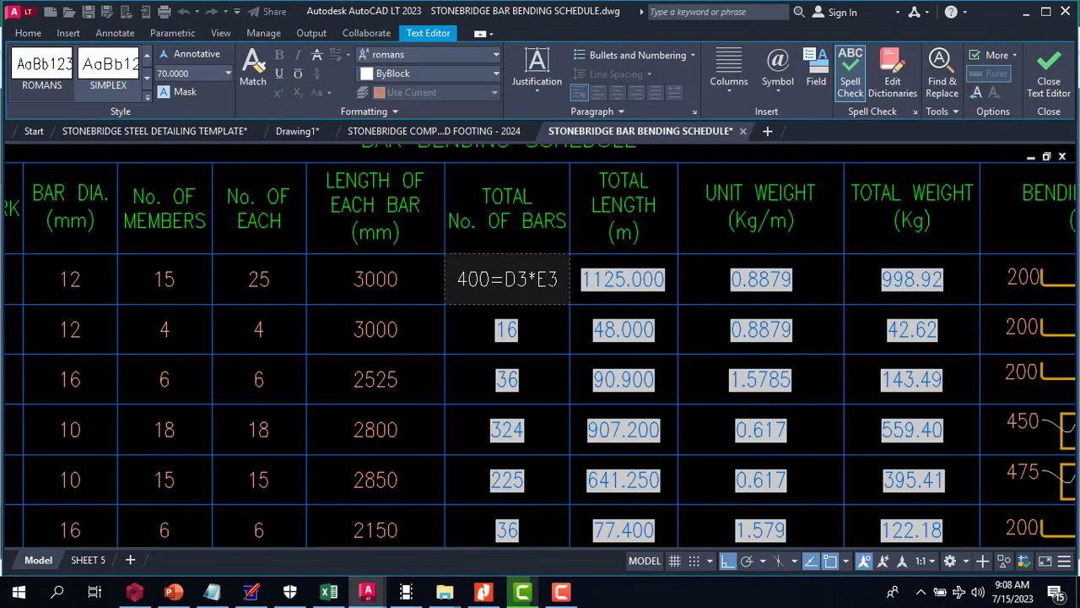
key("Return")
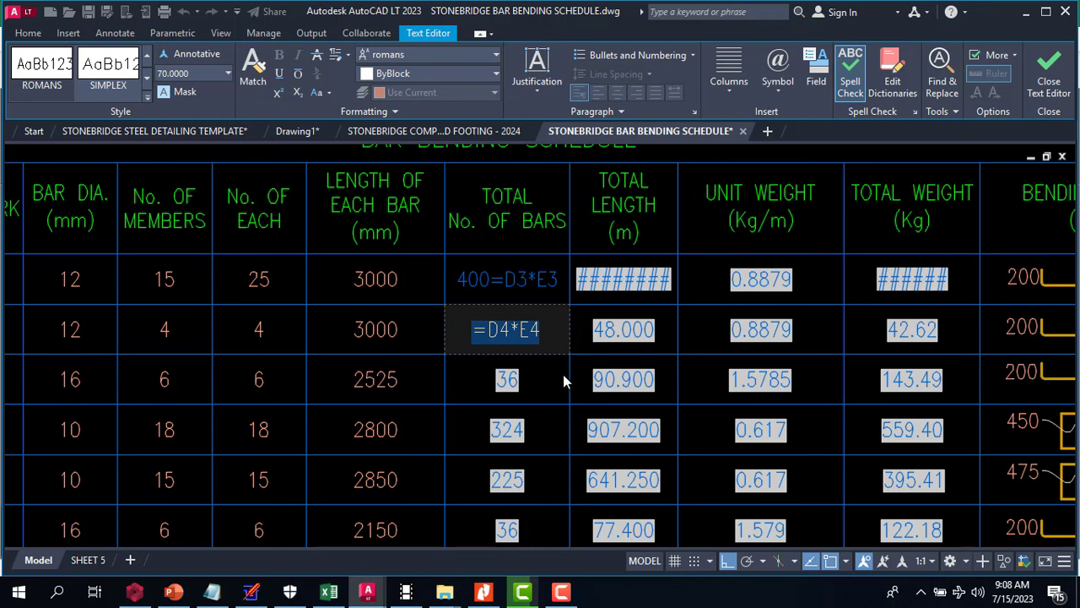
scroll(582, 357, "down", 3)
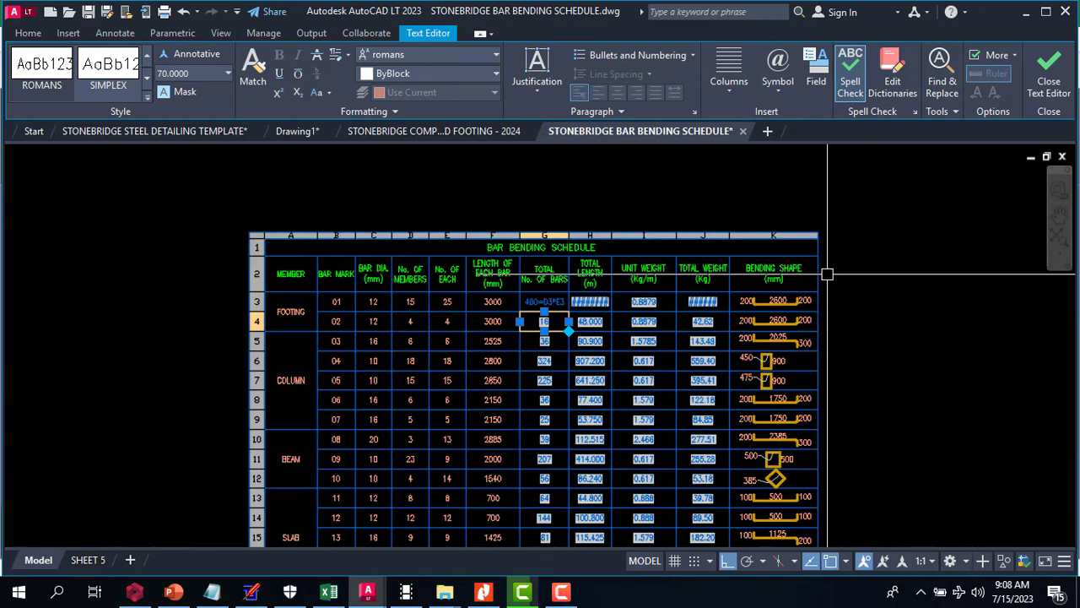
key("Escape")
key("Escape")
- Replace the total number of bars formula for footing bar mark 01 with 400
scroll(569, 316, "up", 4)
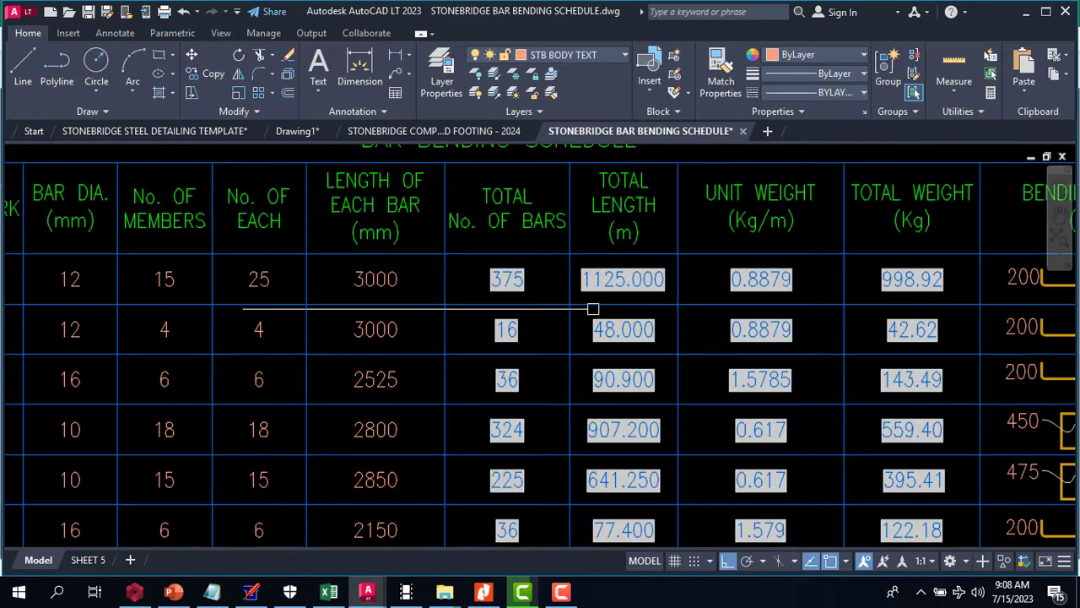
left_click(513, 280)
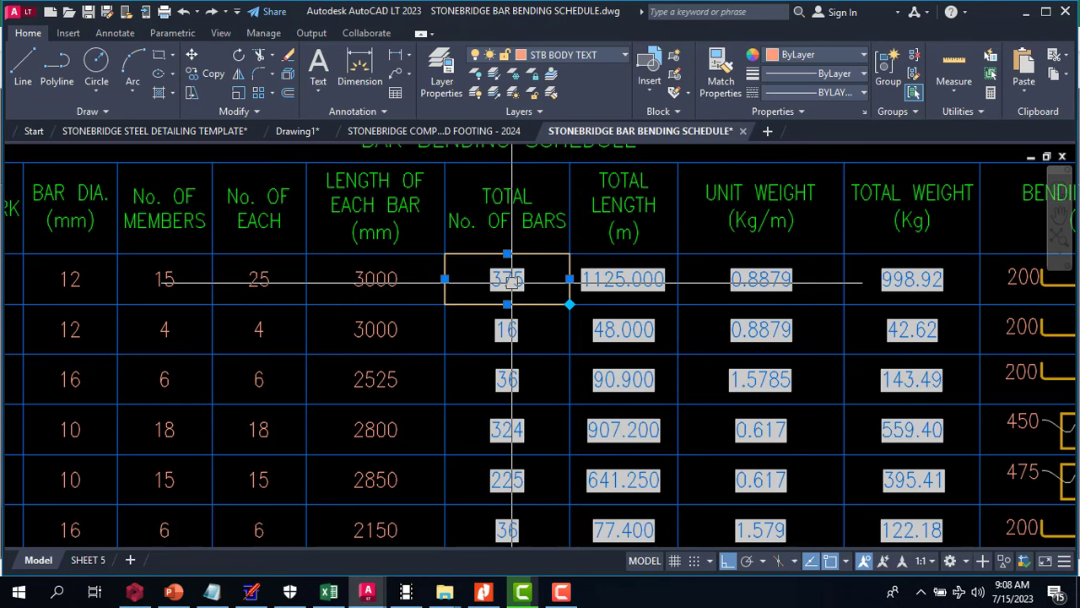
key("Delete")
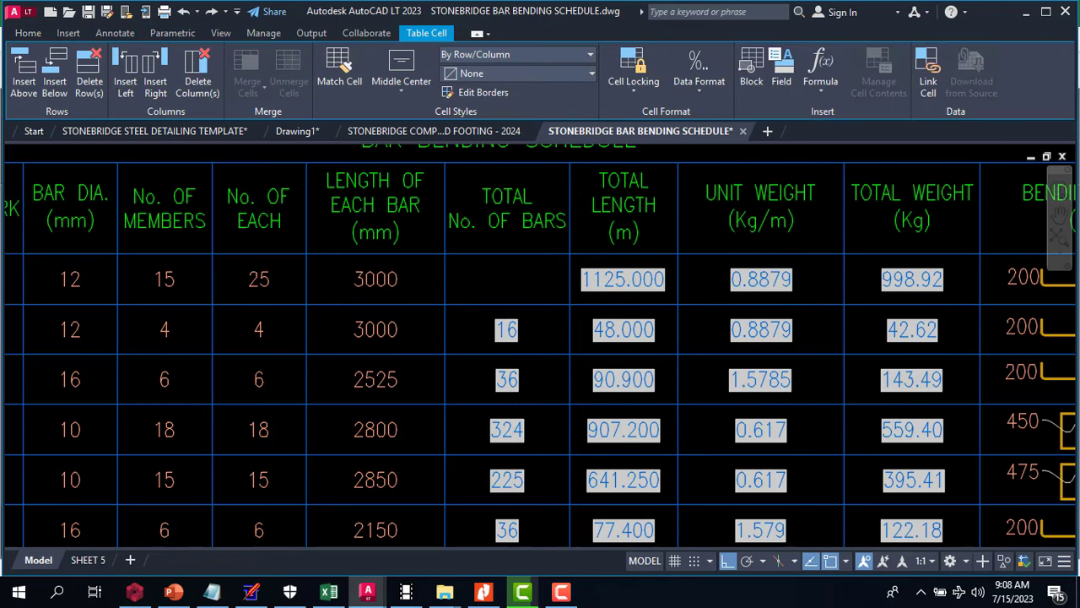
type("400")
key("Return")
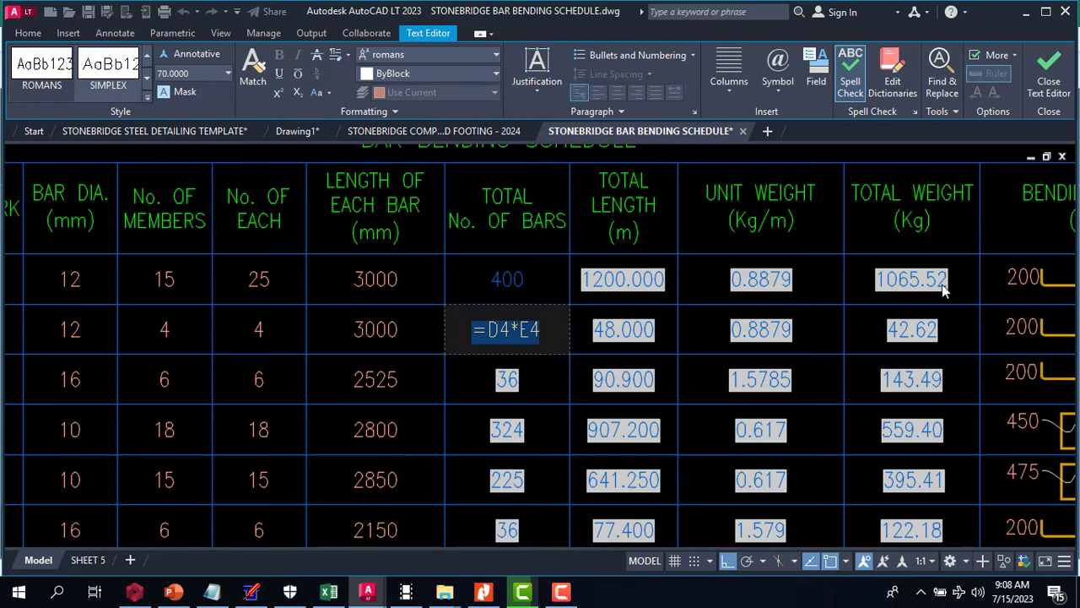
scroll(929, 293, "down", 3)
key("Escape")
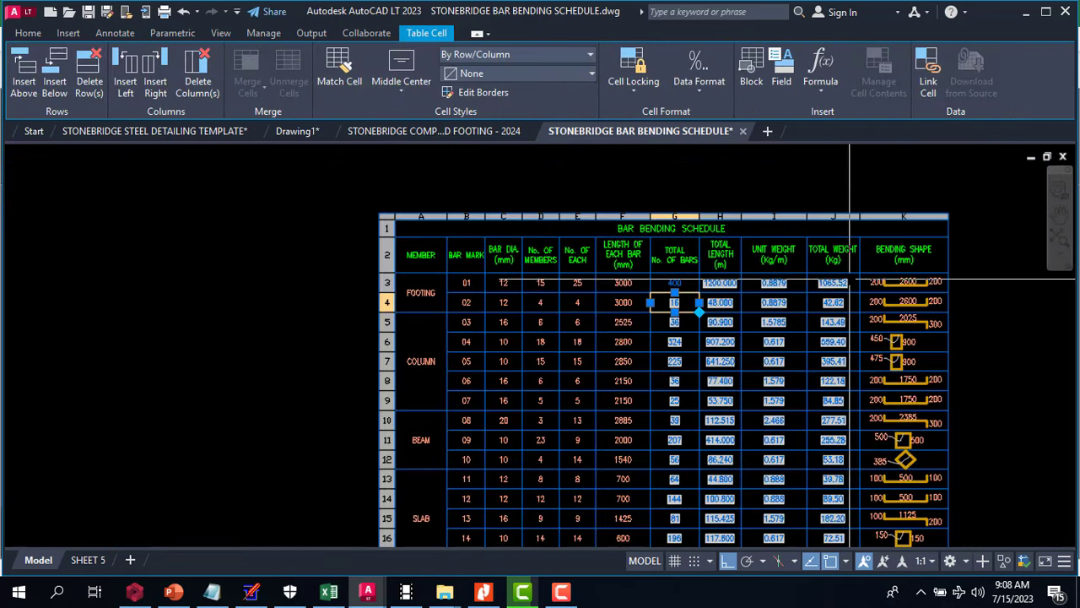
scroll(826, 291, "up", 1)
key("Escape")
- Set the total number of bars for footing bar mark 01 to 500
scroll(826, 291, "up", 2)
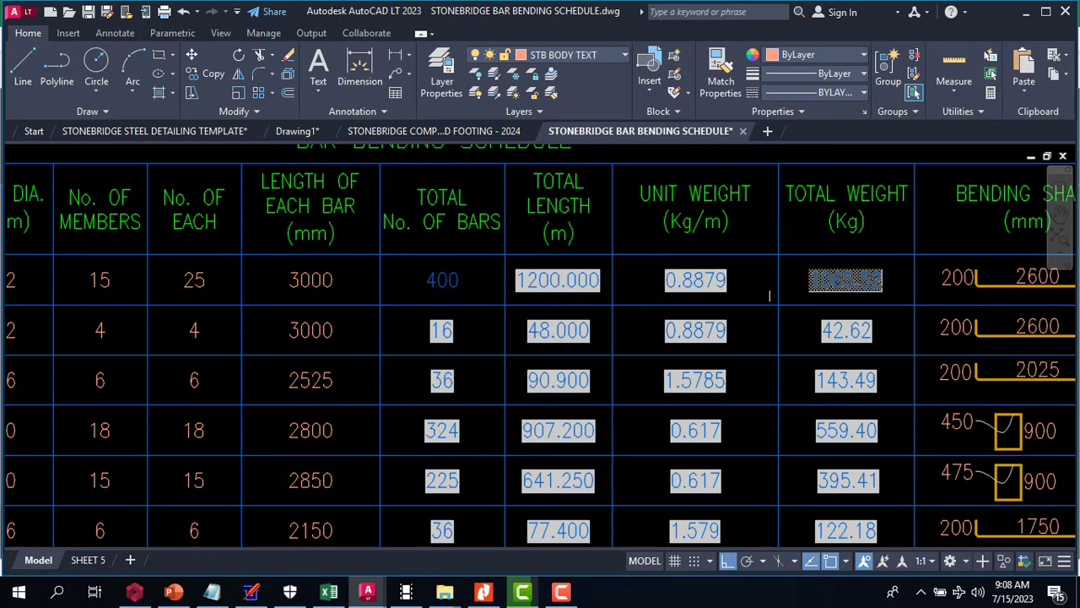
left_click(431, 278)
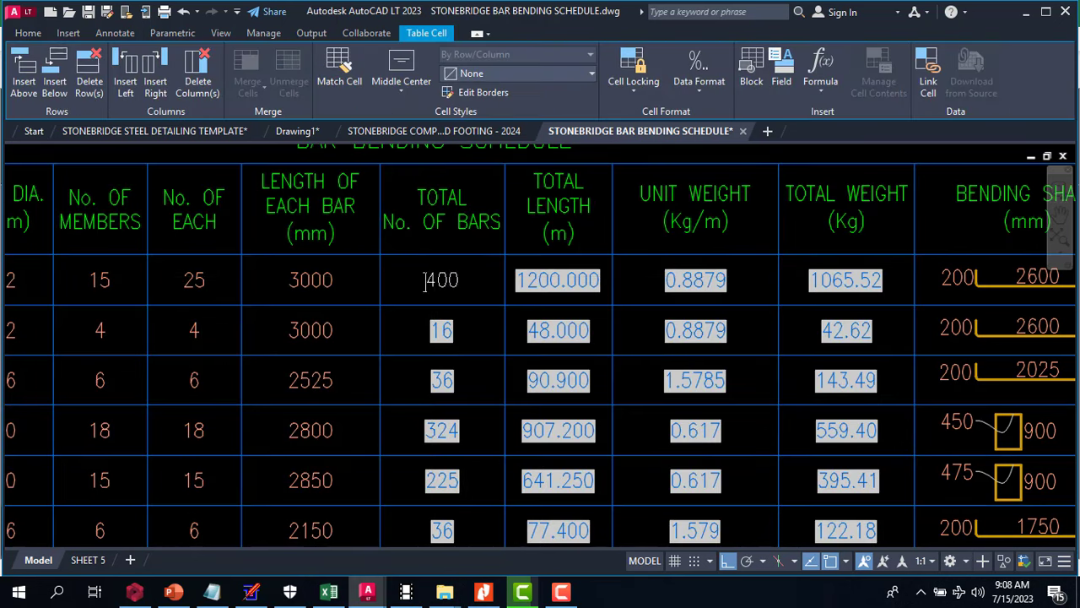
double_click(426, 281)
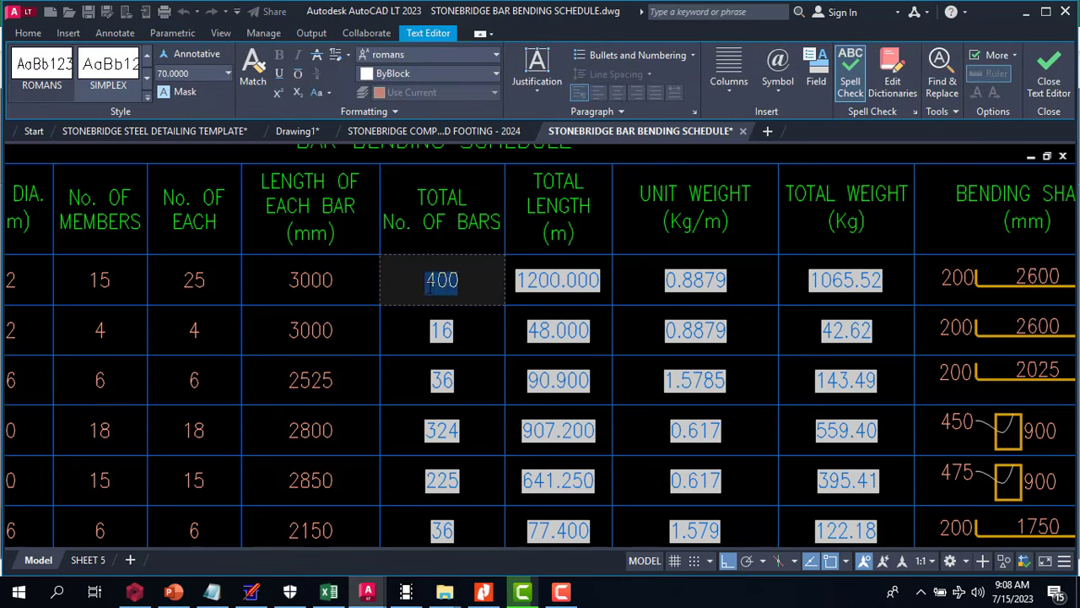
type("500")
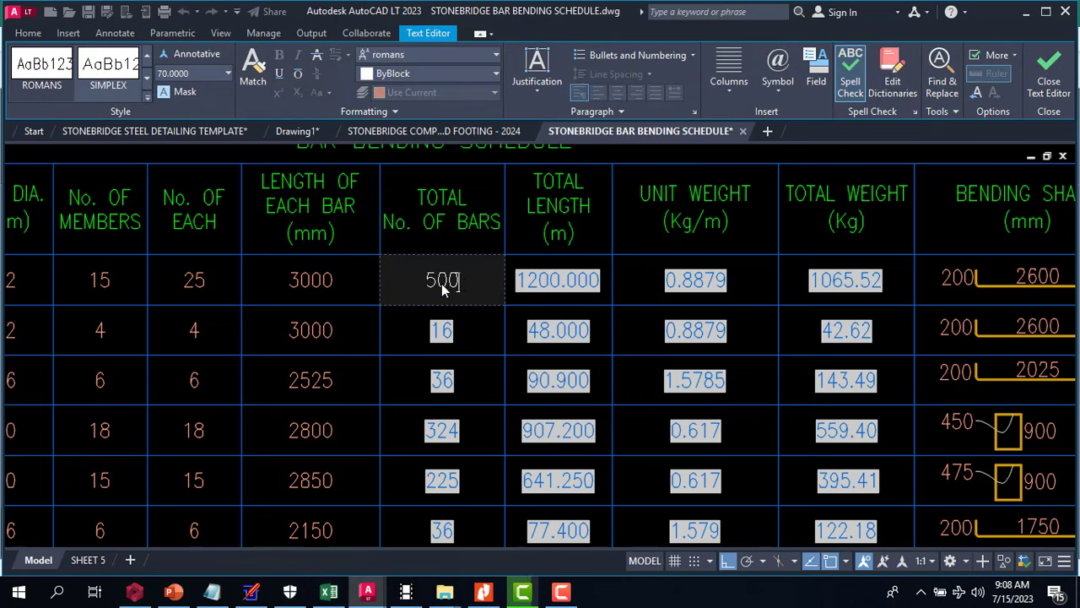
key("Return")
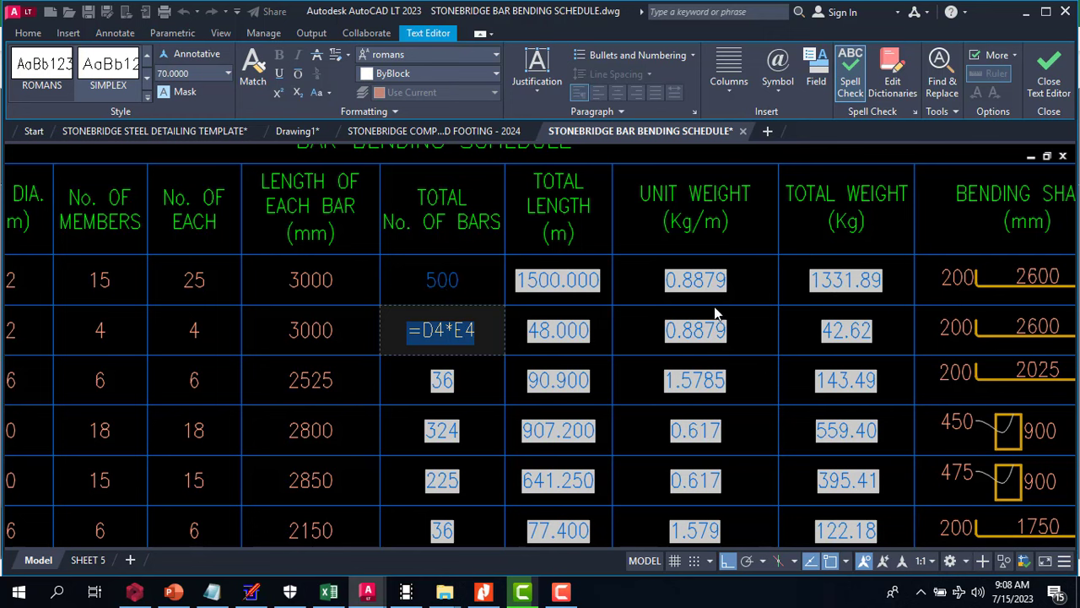
scroll(517, 311, "down", 4)
key("Escape")
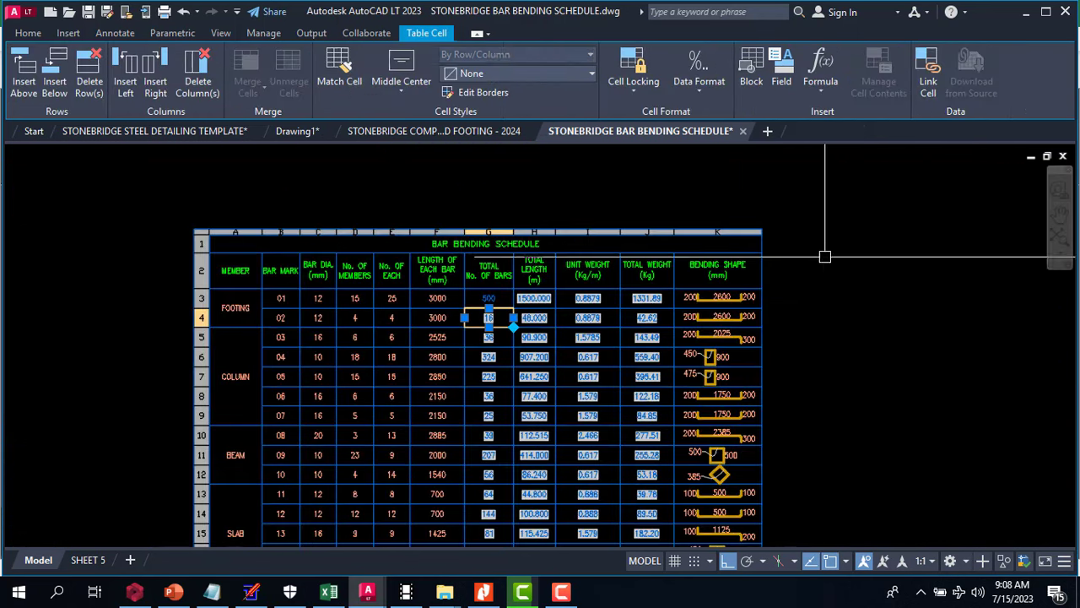
key("Escape")
- Examine the length, weight and bending shape columns of the footing rows in the schedule
scroll(727, 313, "up", 4)
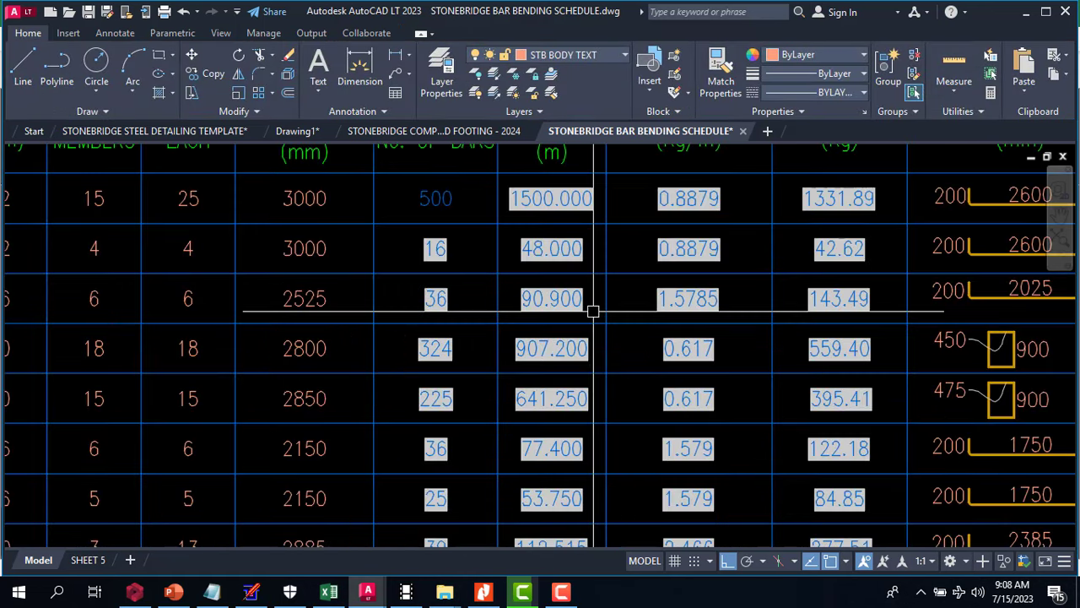
scroll(642, 296, "down", 1)
scroll(662, 190, "up", 2)
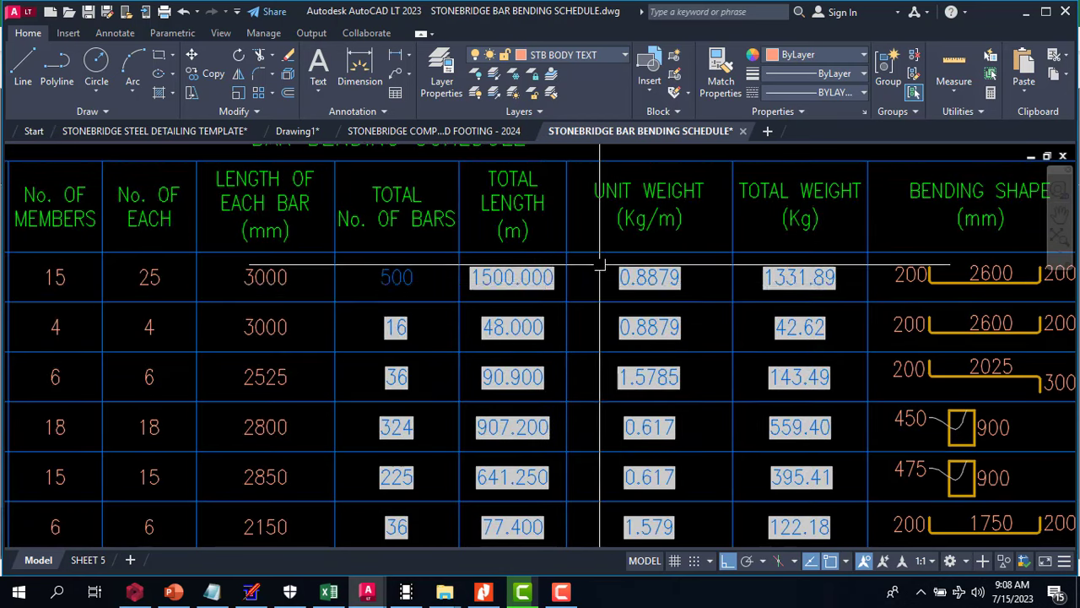
scroll(548, 312, "down", 1)
scroll(682, 239, "up", 2)
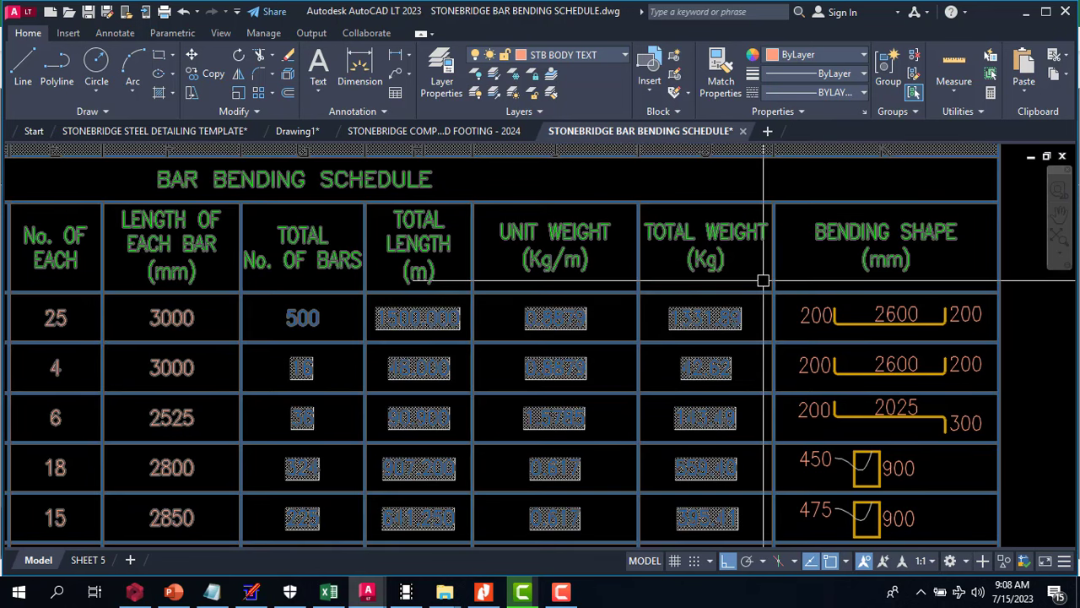
scroll(738, 270, "down", 1)
scroll(736, 269, "up", 2)
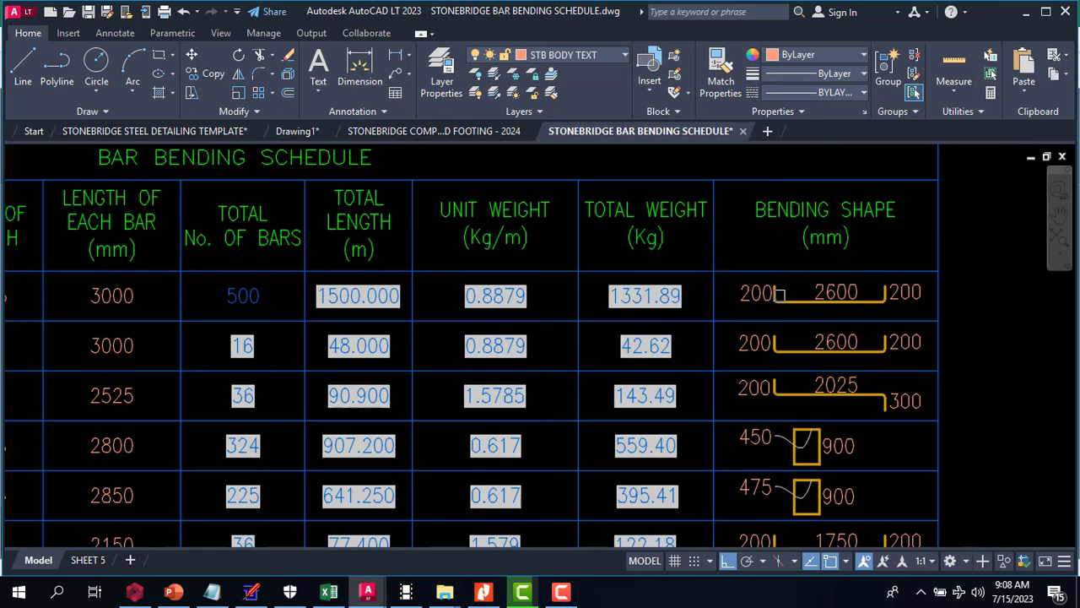
scroll(807, 299, "down", 2)
scroll(847, 295, "up", 4)
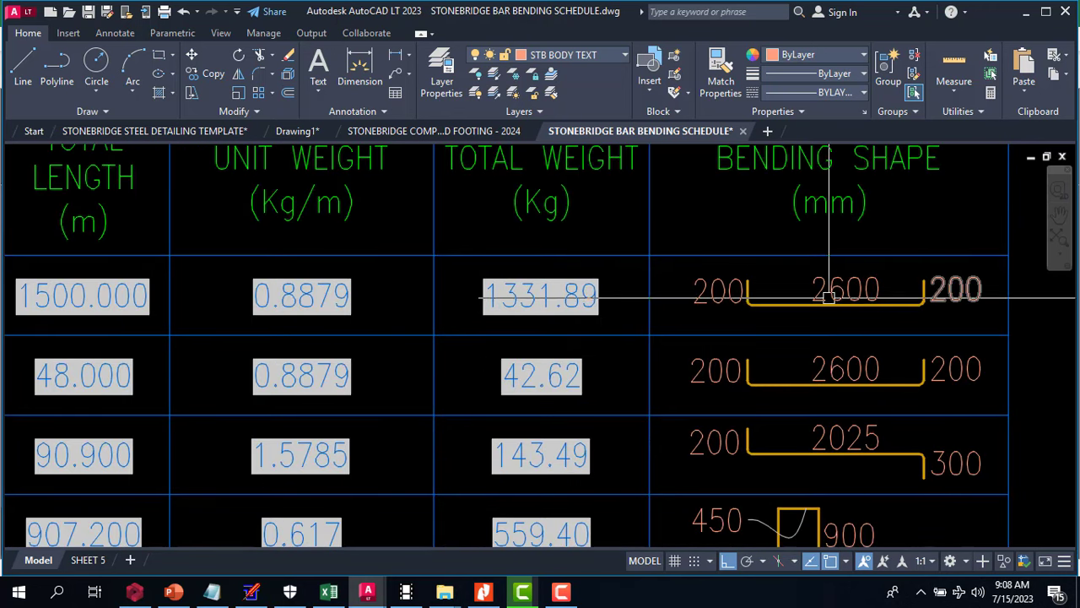
scroll(848, 295, "down", 3)
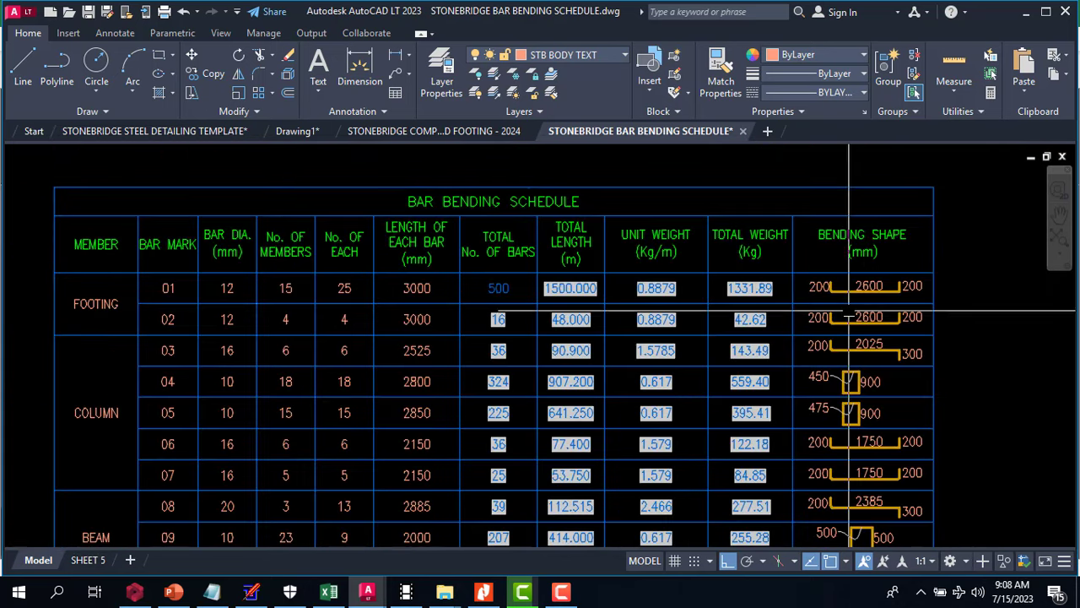
scroll(579, 426, "down", 4)
- Set the total number of bars for footing bar mark 02 to 20
scroll(574, 262, "up", 6)
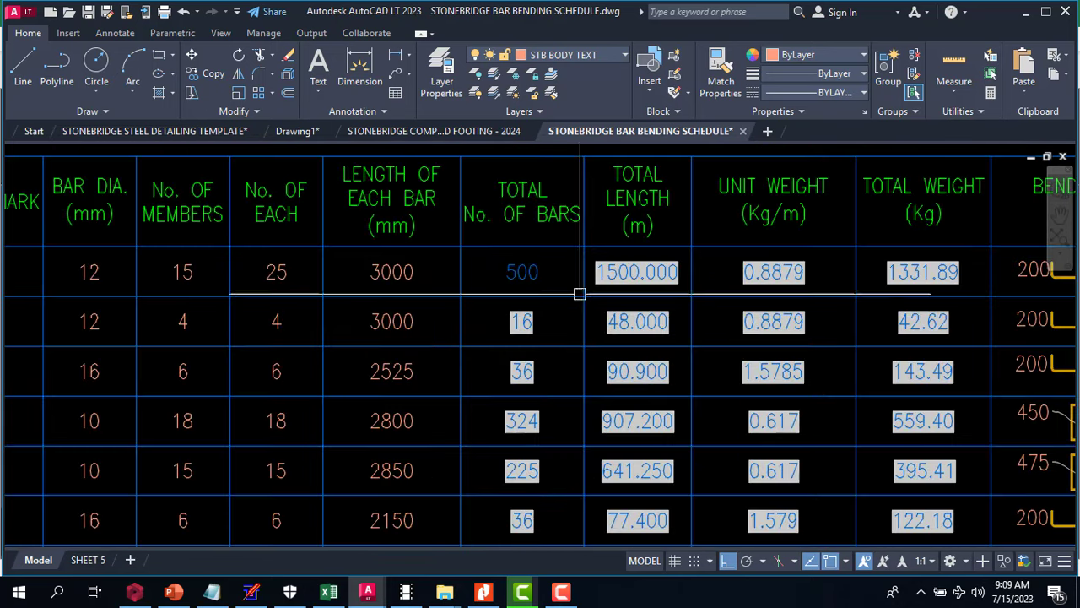
left_click(521, 322)
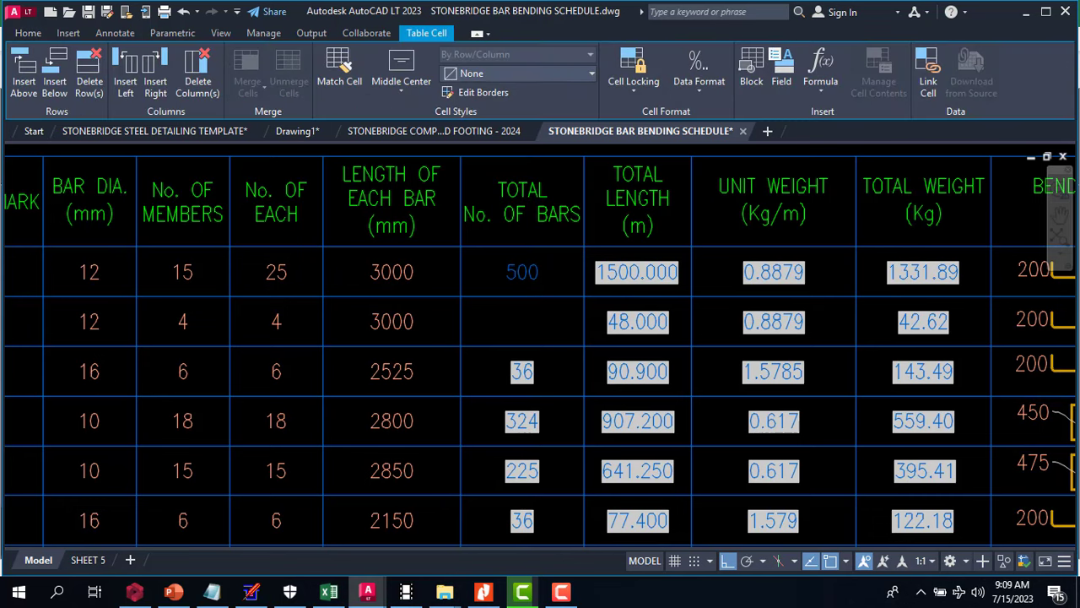
type("=D4*E4")
key("Escape")
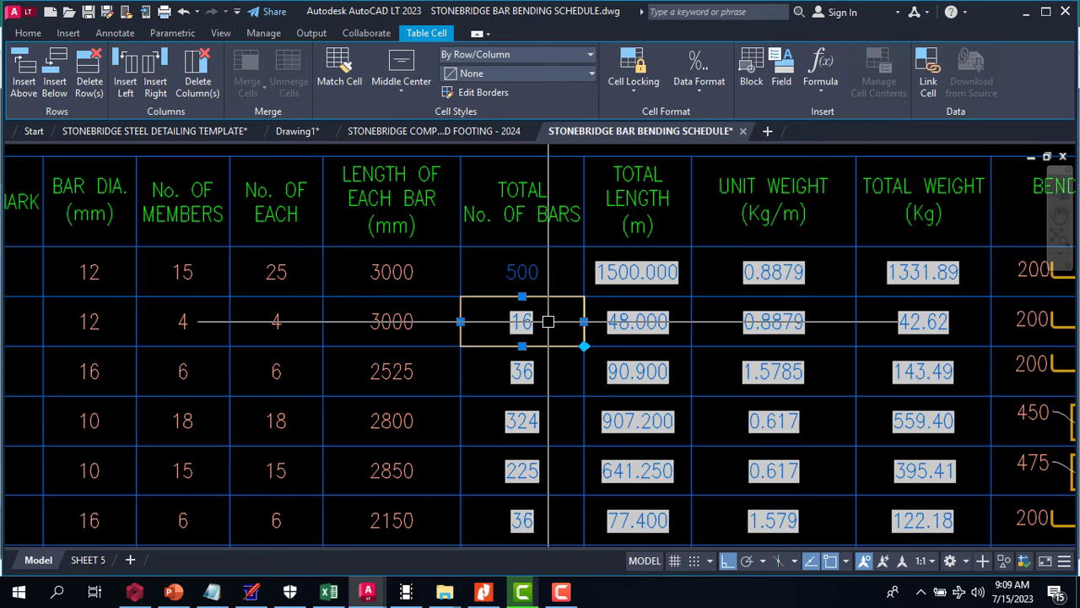
double_click(549, 321)
type("20")
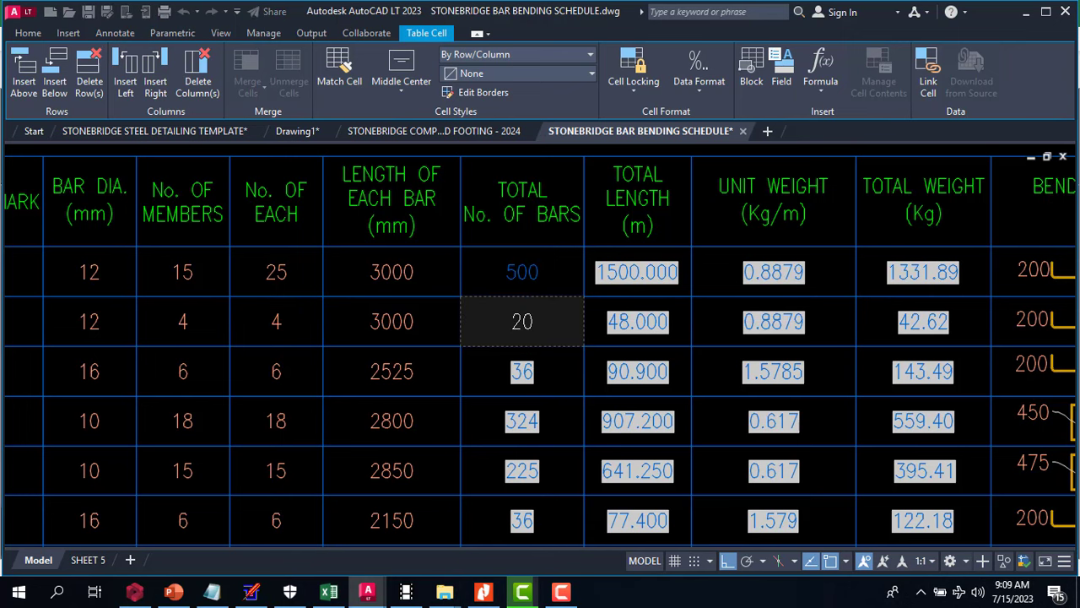
key("Return")
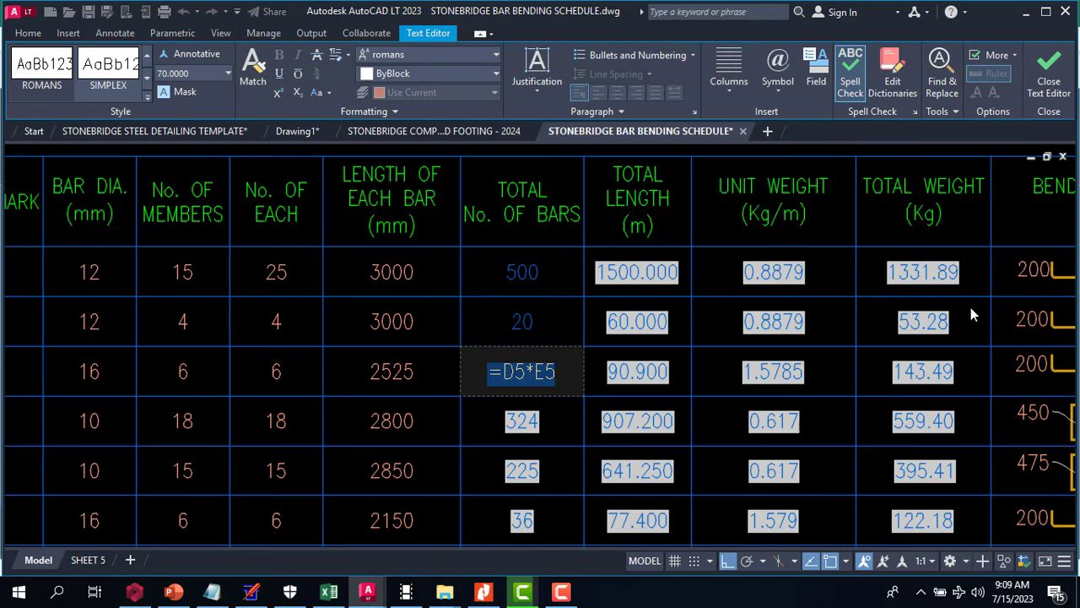
scroll(816, 342, "down", 4)
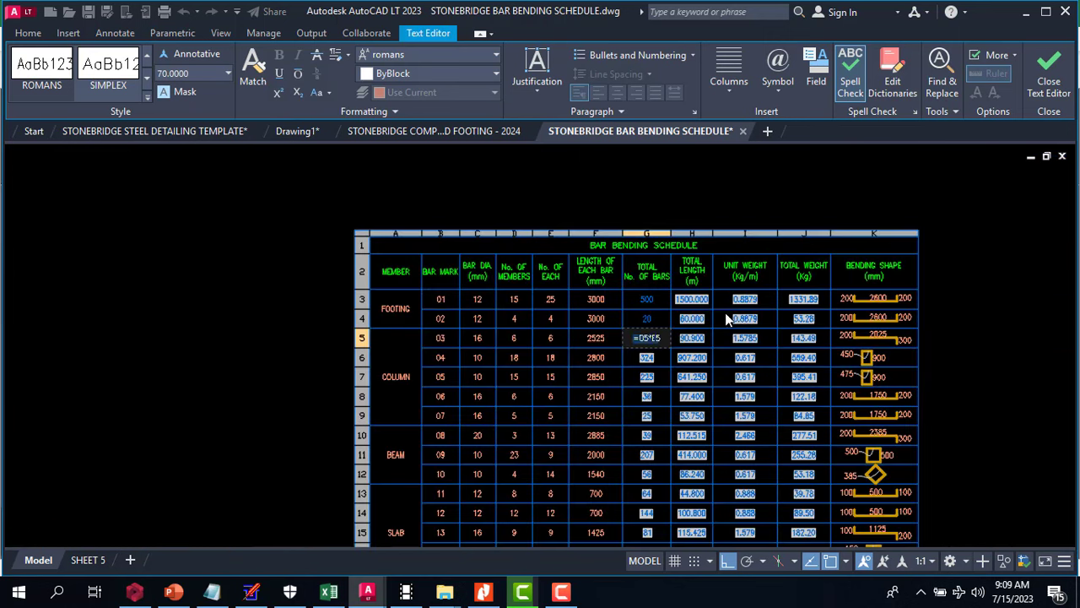
key("Escape")
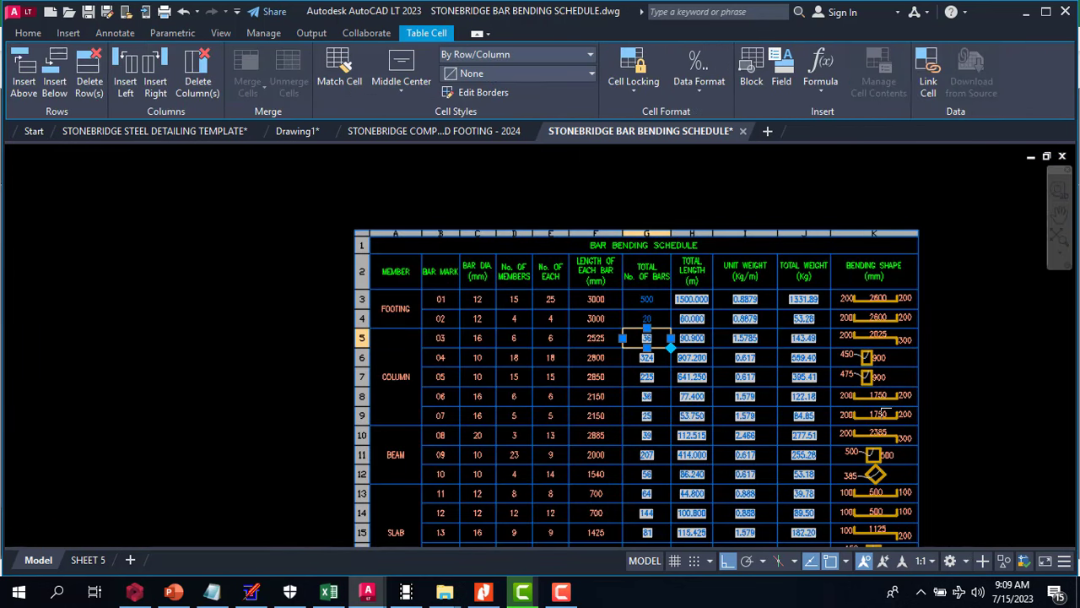
key("Escape")
- Review the whole bar bending schedule, including the beam and slab rows and the bar overall weight
scroll(888, 248, "down", 2)
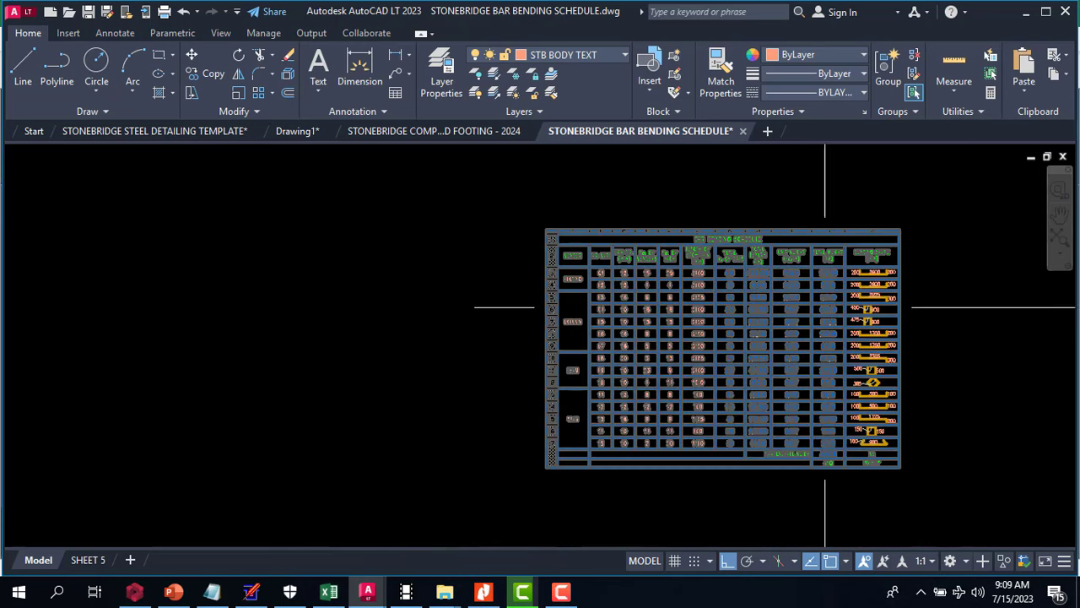
scroll(748, 306, "up", 4)
scroll(402, 243, "down", 2)
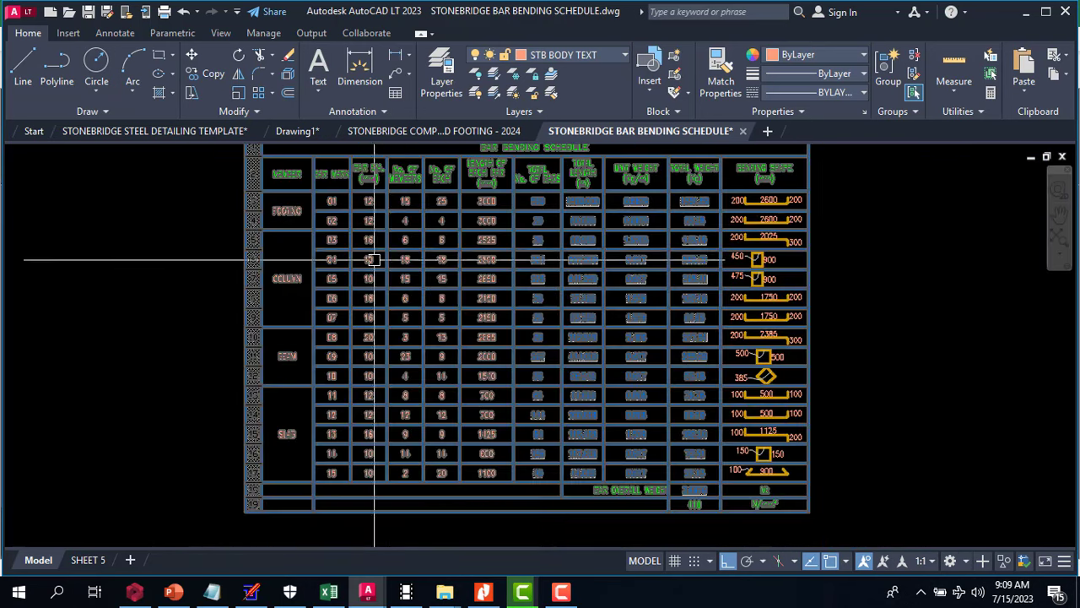
scroll(472, 319, "up", 3)
scroll(825, 417, "down", 1)
scroll(473, 337, "down", 3)
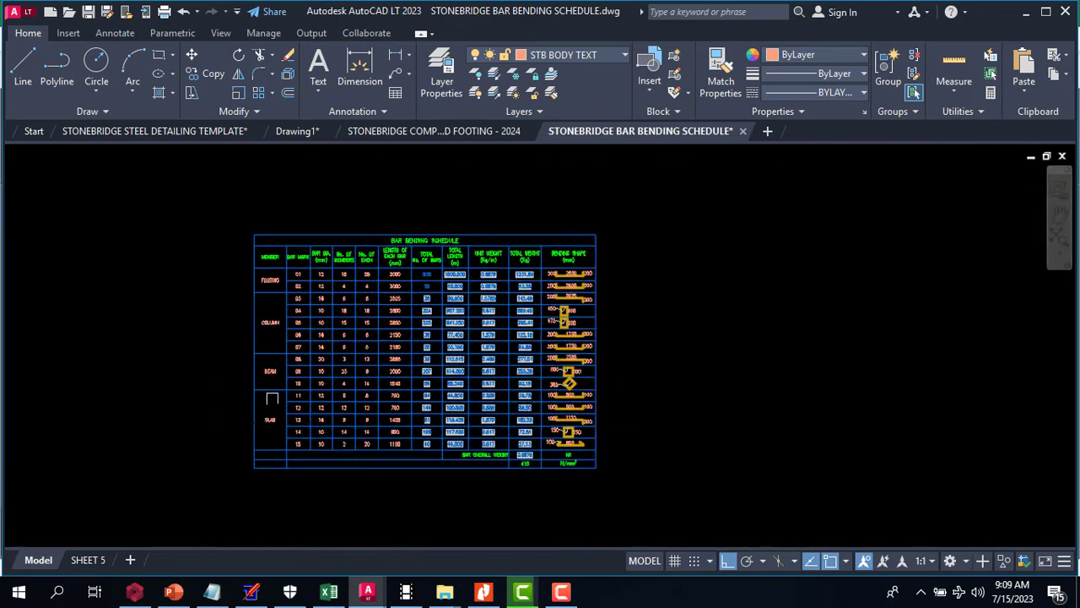
scroll(345, 405, "up", 2)
scroll(670, 413, "up", 2)
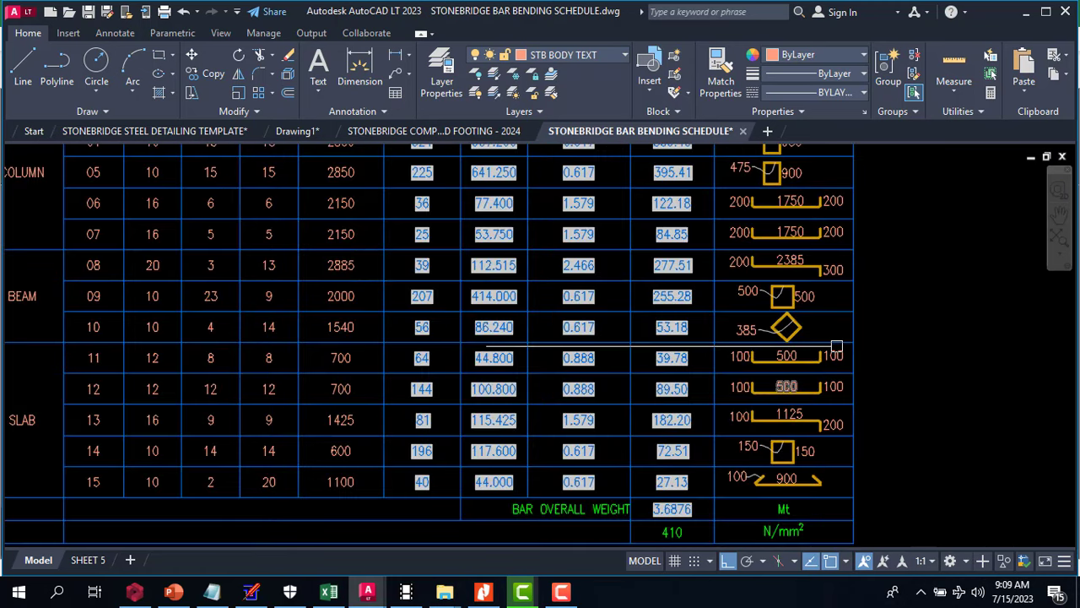
scroll(869, 321, "down", 3)
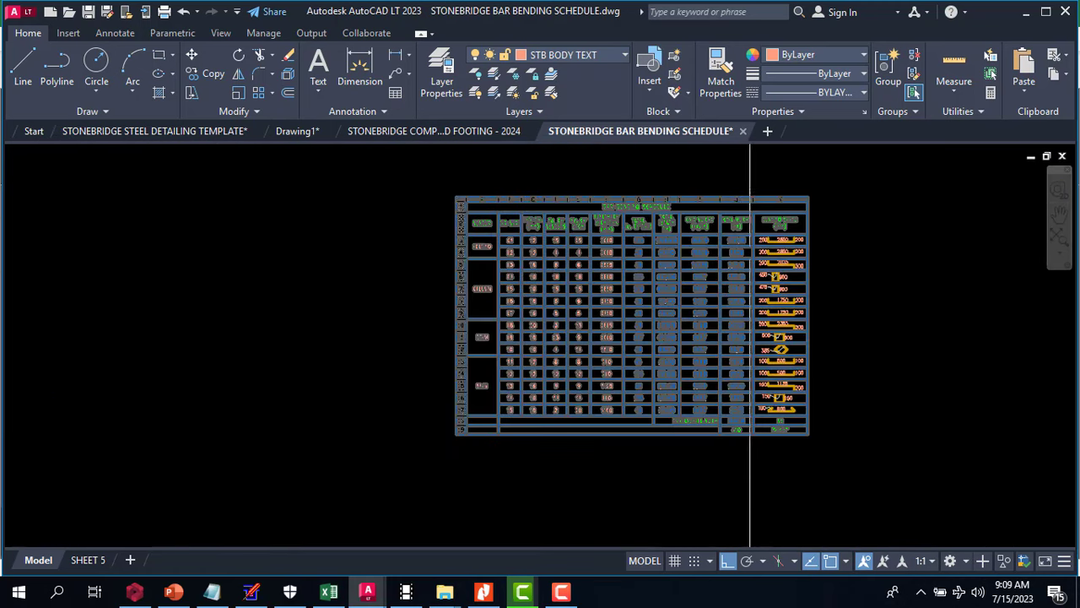
- Examine the unit weight, total weight and bending shape columns and the bar overall weight row of the schedule
scroll(748, 212, "up", 4)
scroll(586, 247, "up", 2)
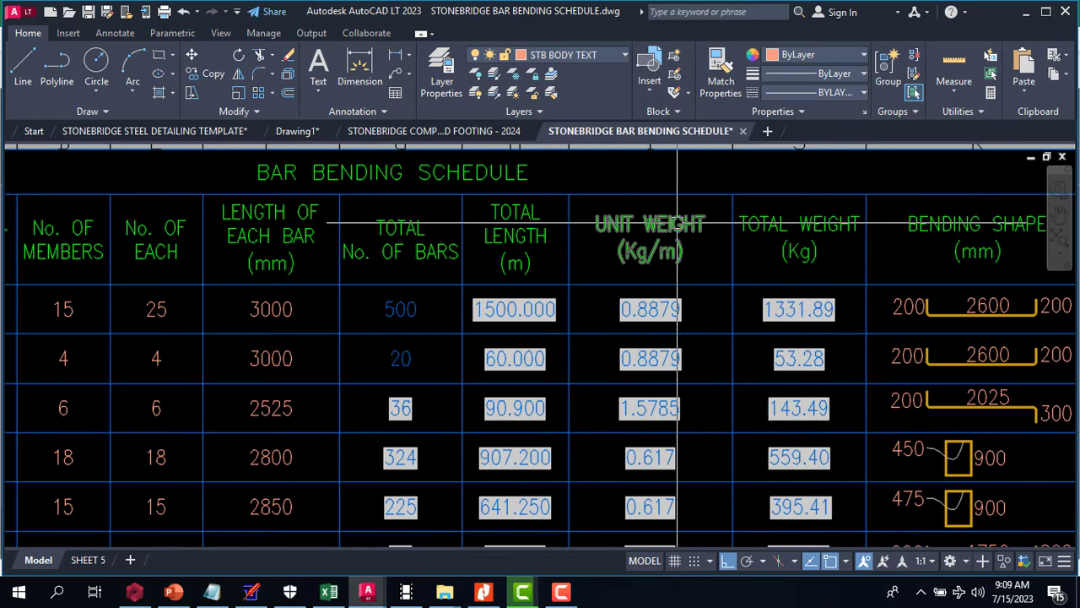
scroll(650, 250, "down", 2)
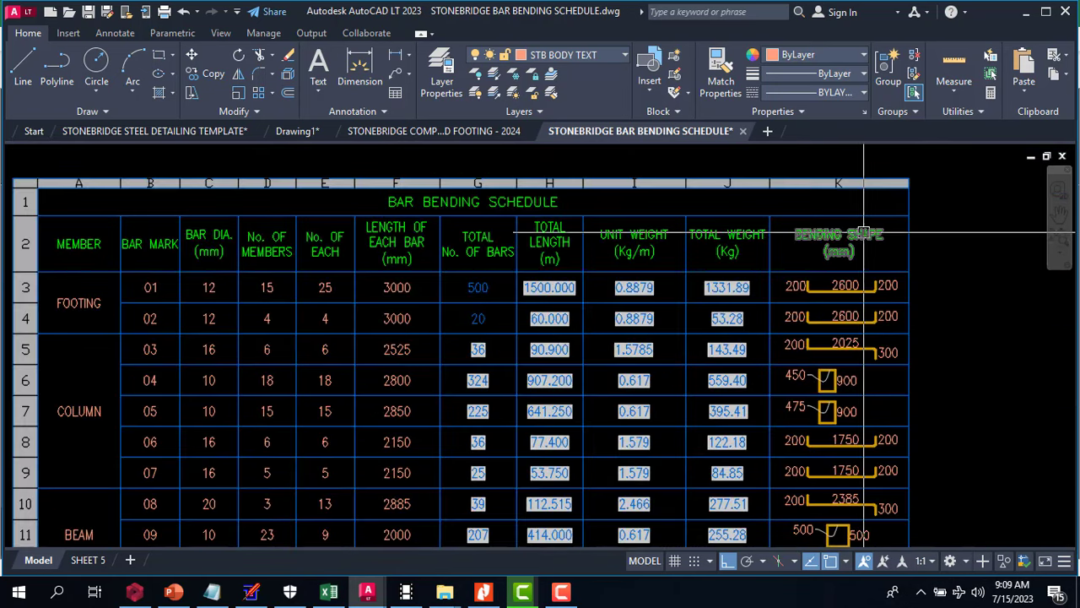
scroll(844, 198, "down", 3)
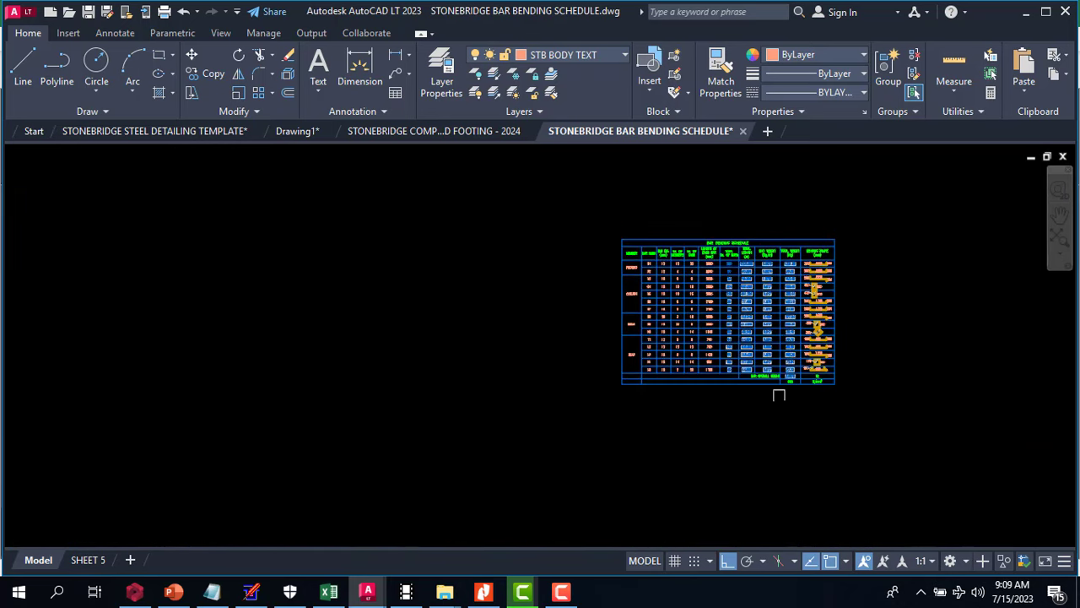
scroll(823, 354, "up", 2)
scroll(807, 380, "down", 1)
scroll(706, 397, "up", 5)
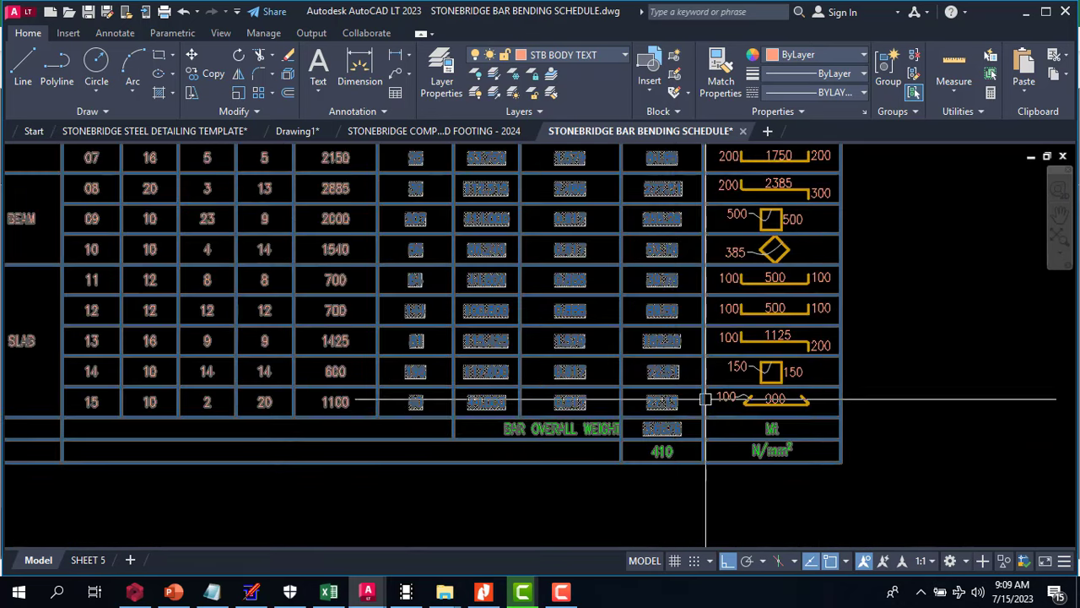
scroll(472, 439, "up", 2)
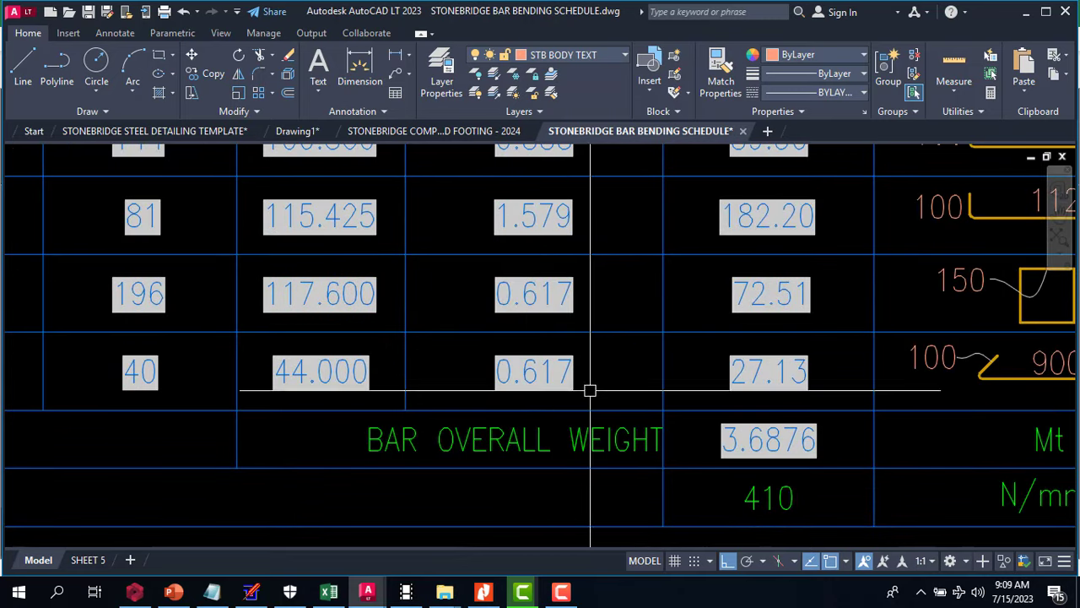
scroll(588, 388, "down", 8)
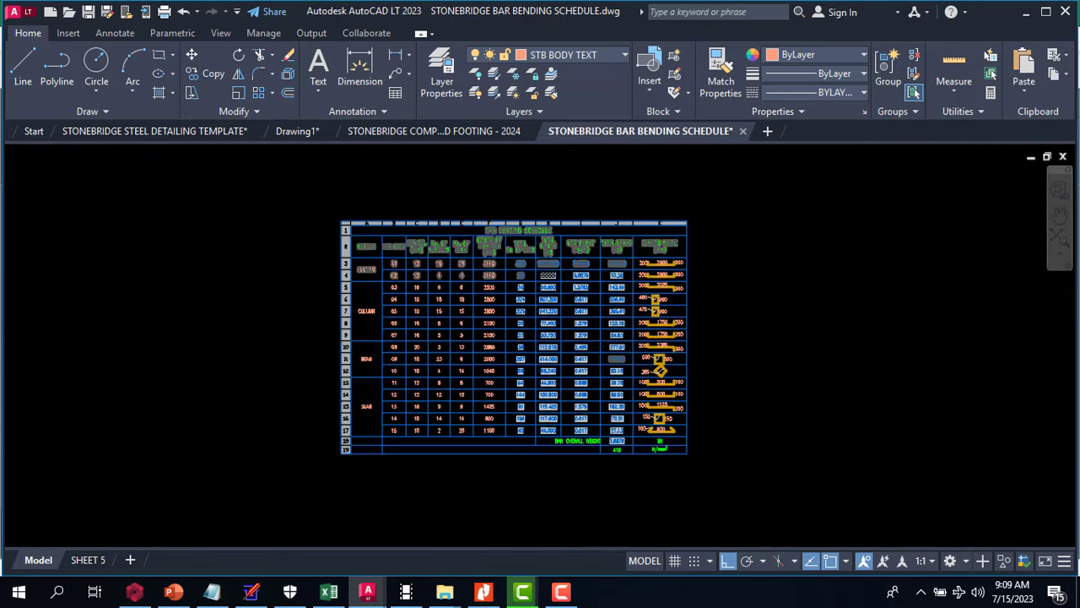
scroll(652, 244, "up", 5)
scroll(595, 337, "down", 3)
scroll(591, 371, "up", 4)
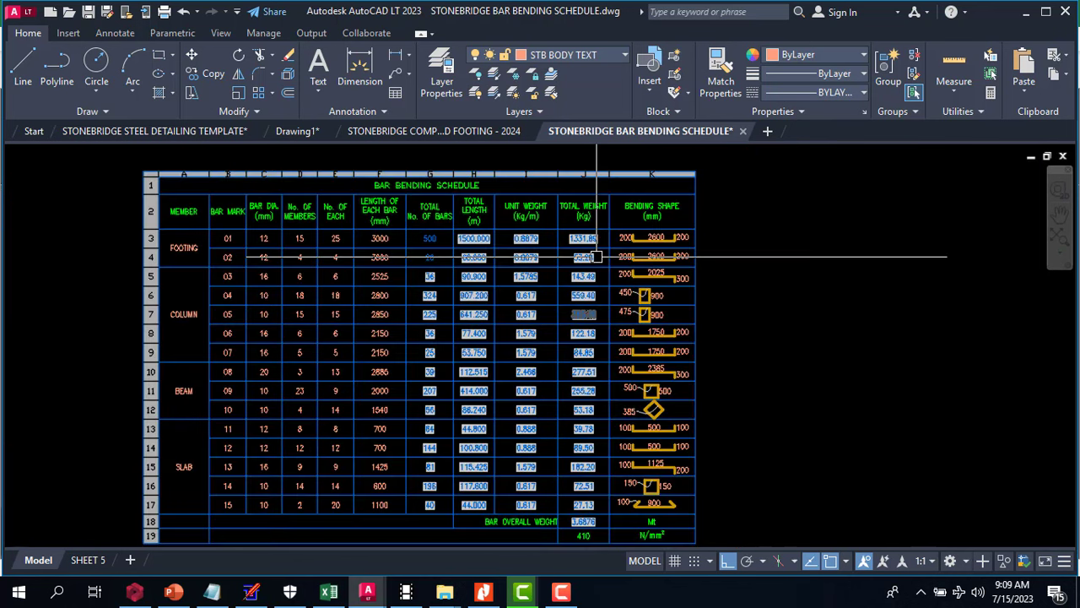
- Set the total number of bars for column bar mark 06 to 40 and check the recalculated schedule
scroll(599, 254, "down", 3)
scroll(466, 309, "up", 6)
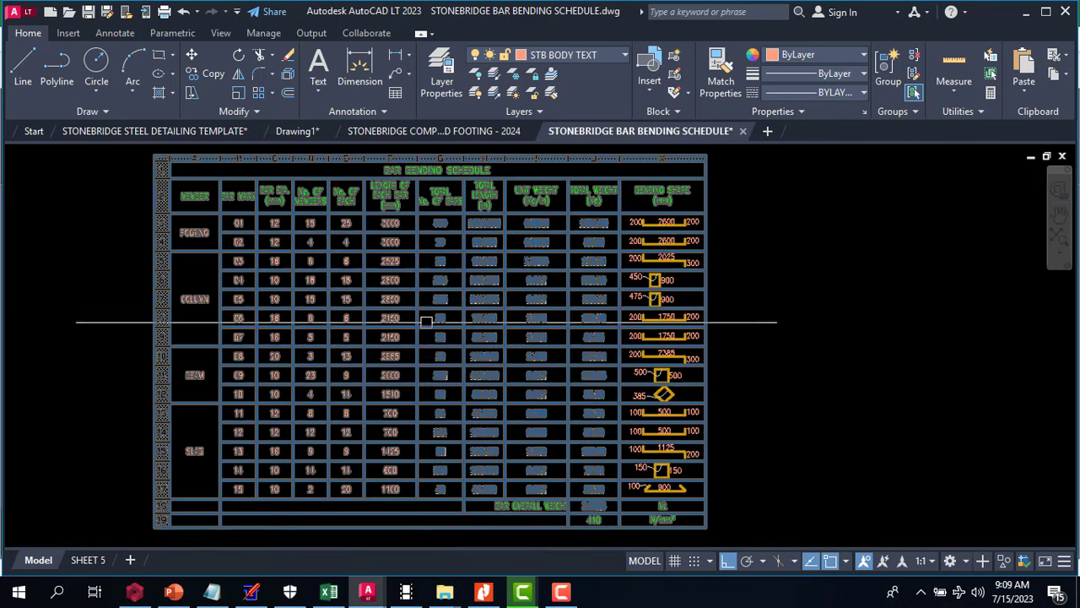
left_click(470, 309)
key("Delete")
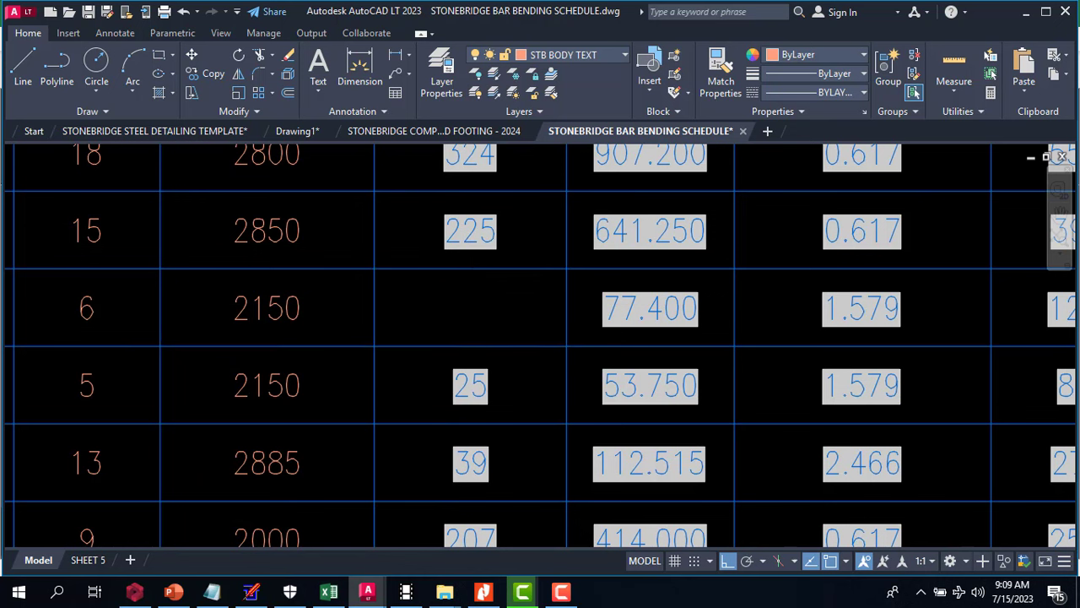
key("Escape")
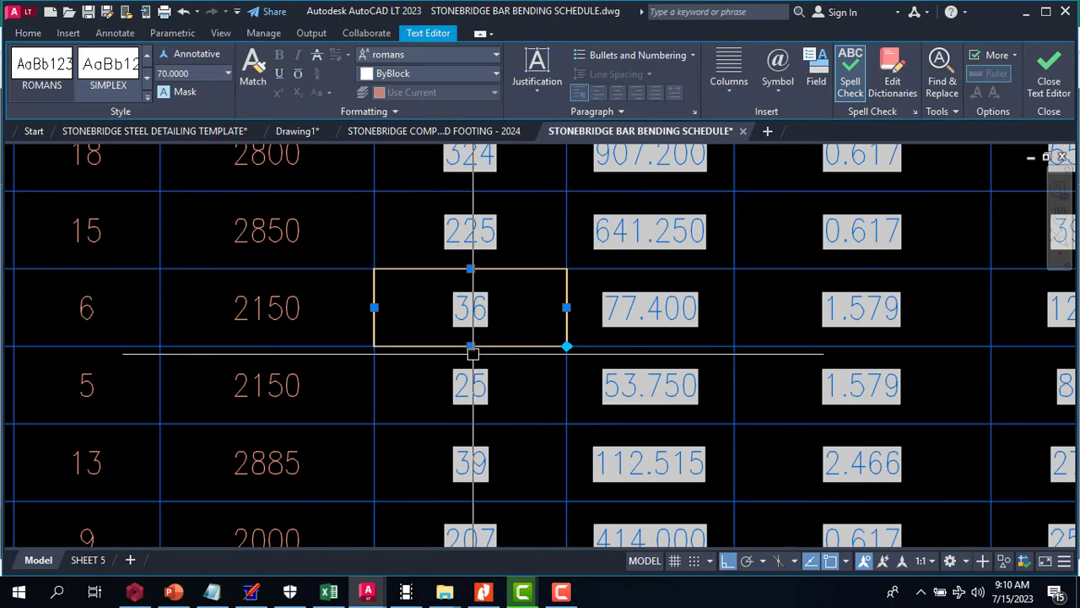
key("Delete")
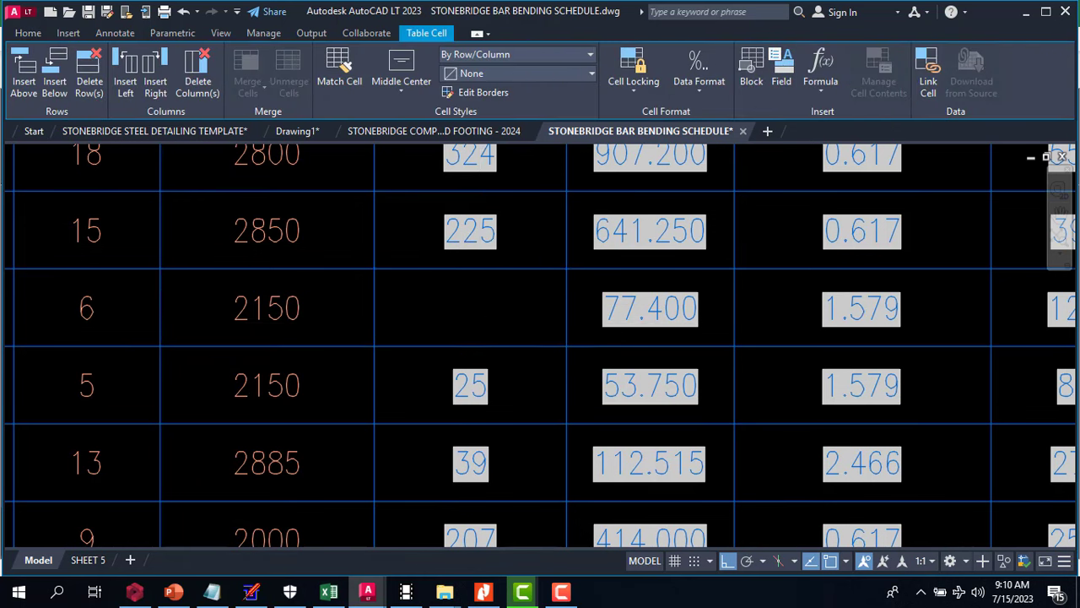
type("40")
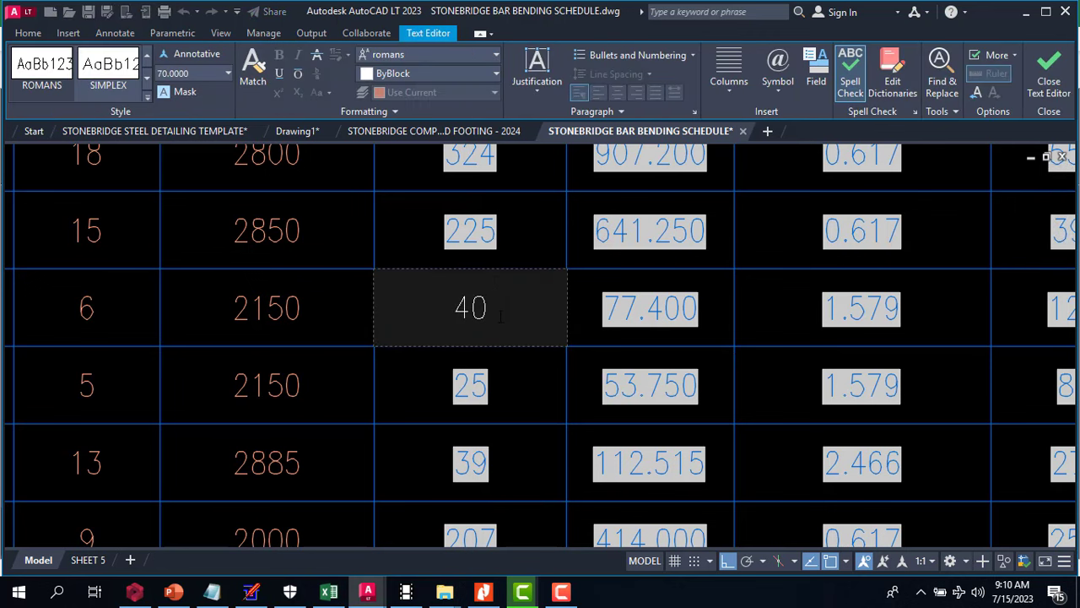
key("Return")
scroll(510, 314, "down", 5)
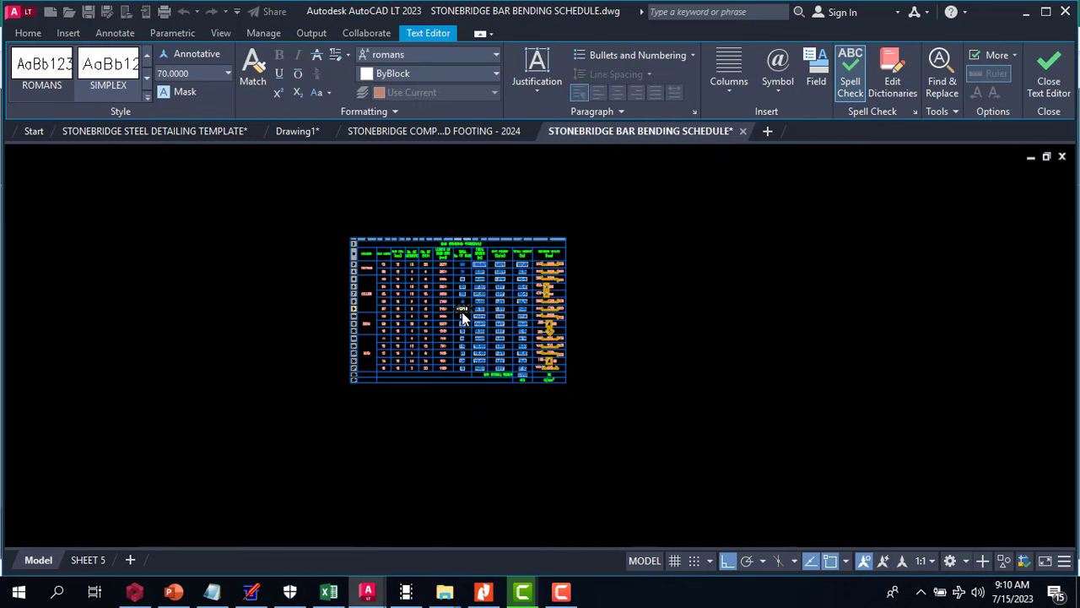
scroll(461, 312, "up", 4)
key("Escape")
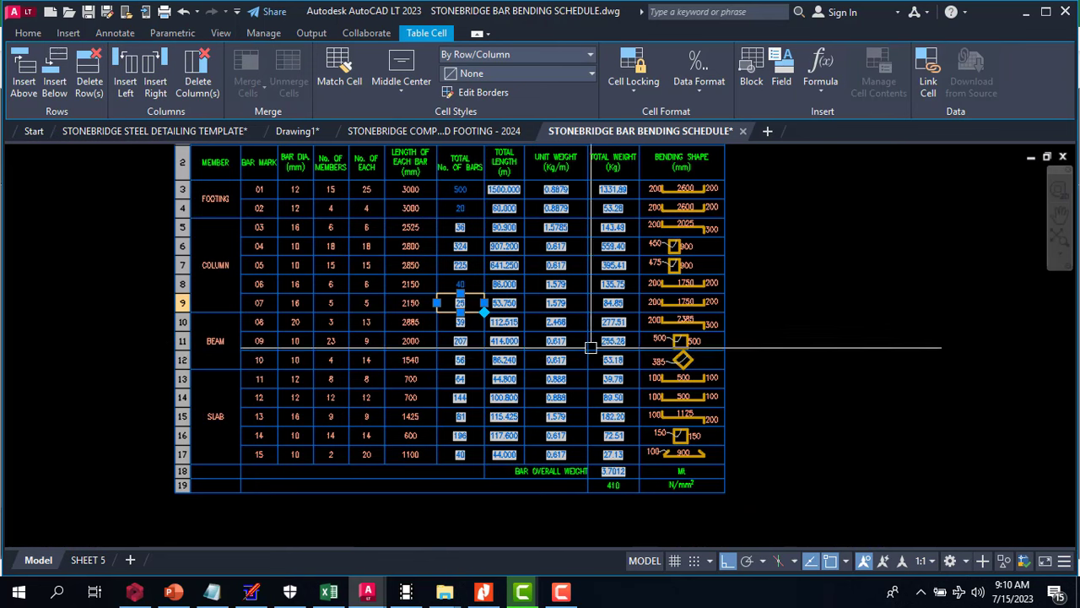
key("Escape")
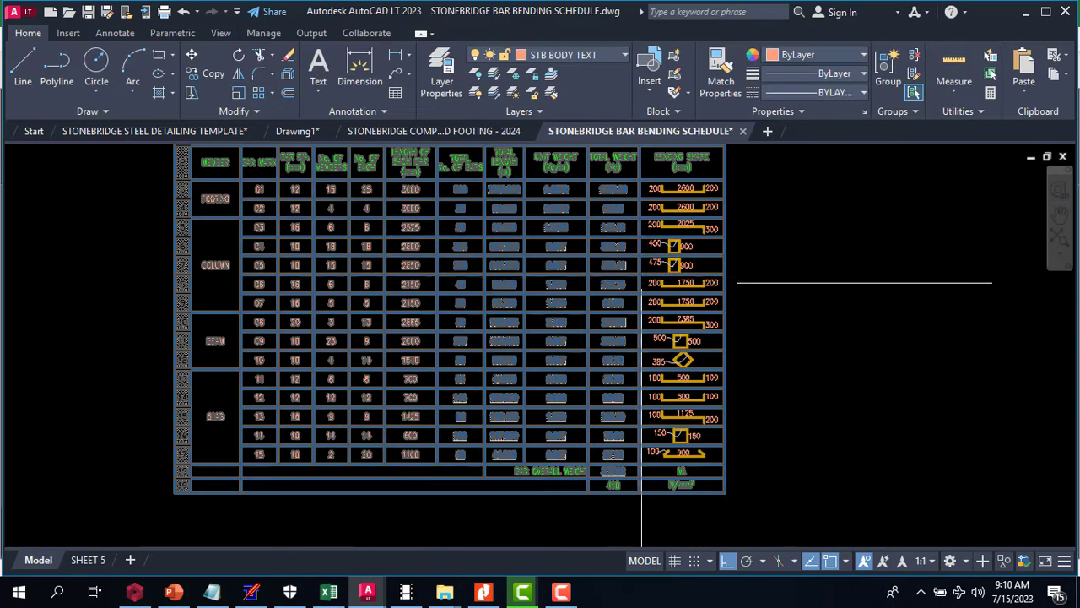
scroll(643, 279, "up", 3)
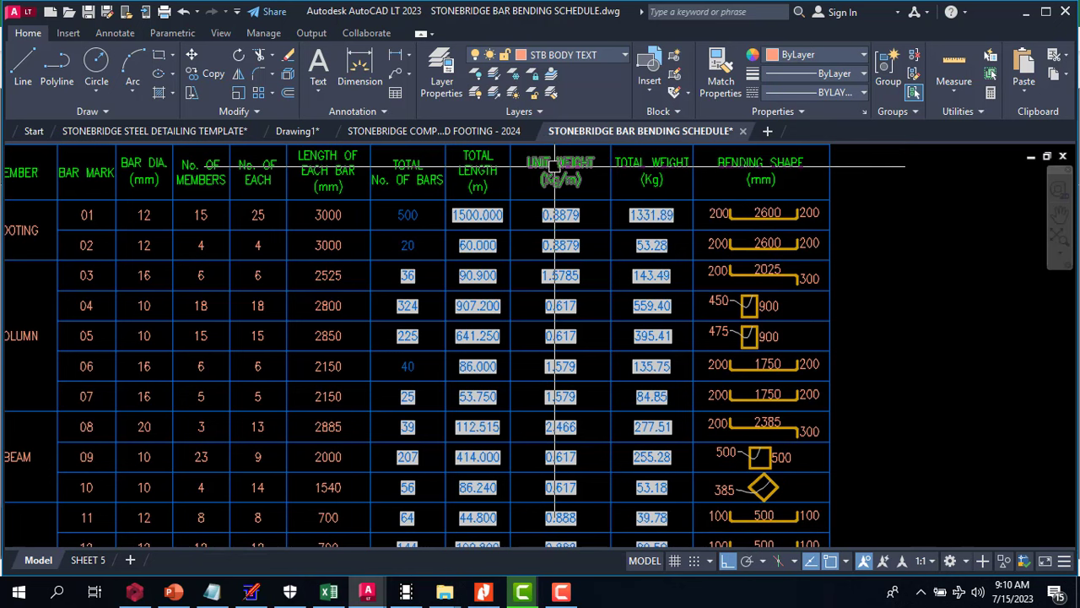
mouse_move(555, 166)
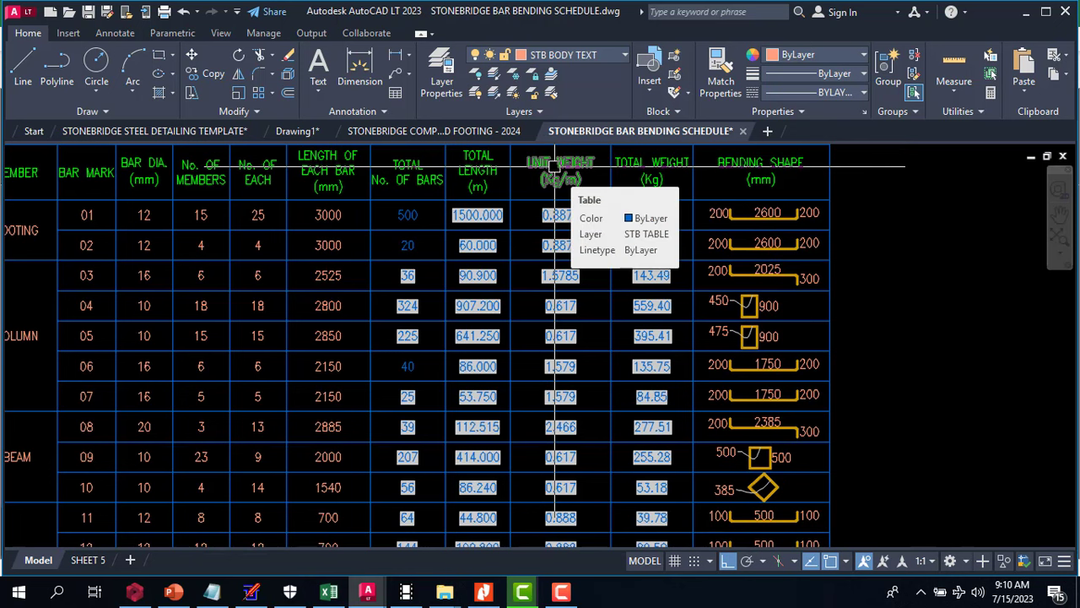